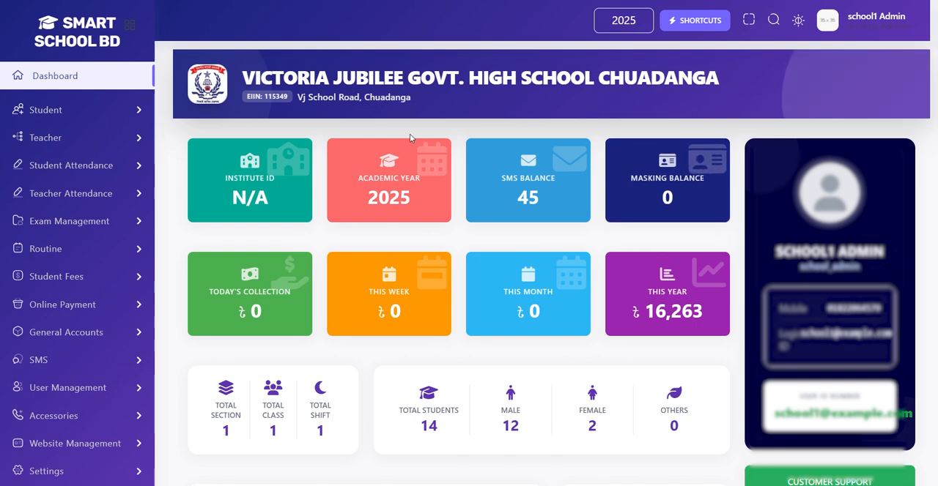
Step: Open the Single Admission form under Student Admission
left_click(78, 110)
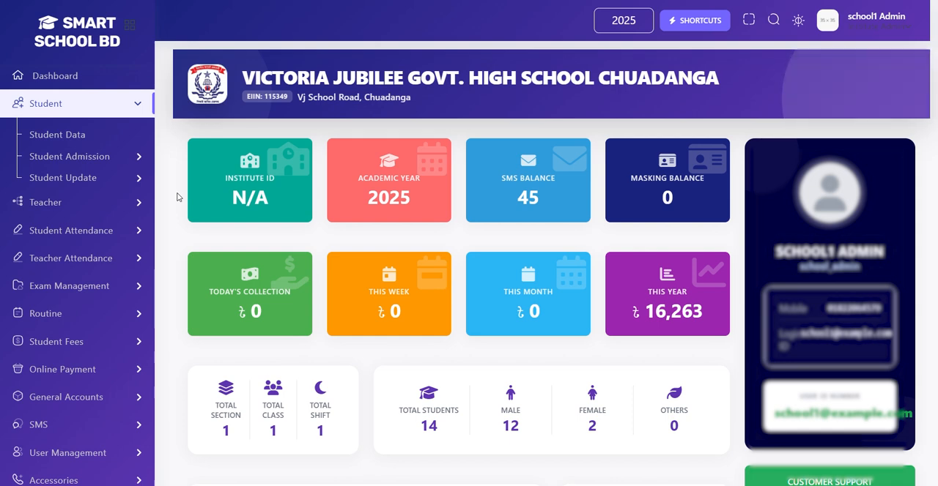
left_click(63, 158)
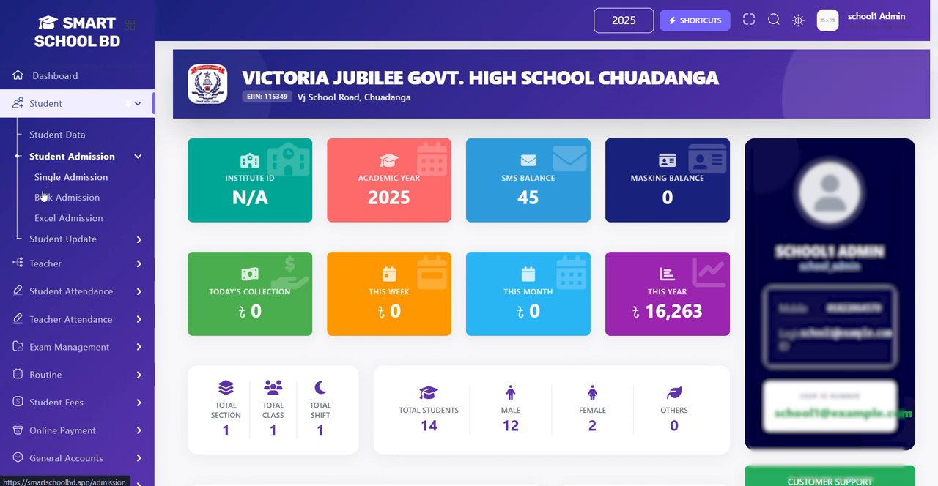
left_click(79, 181)
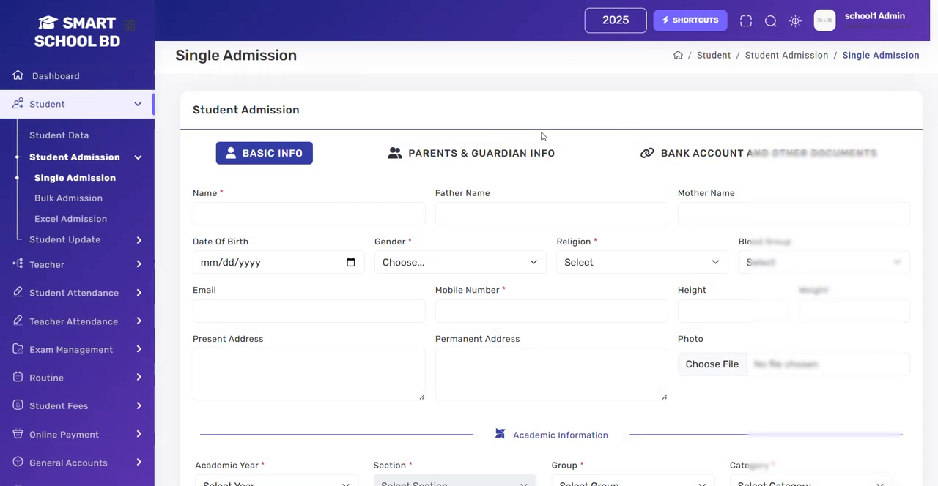
Step: Examine the basic info fields for the student's and parents' names, gender and religion, including the selectable options
scroll(540, 137, "down", 1)
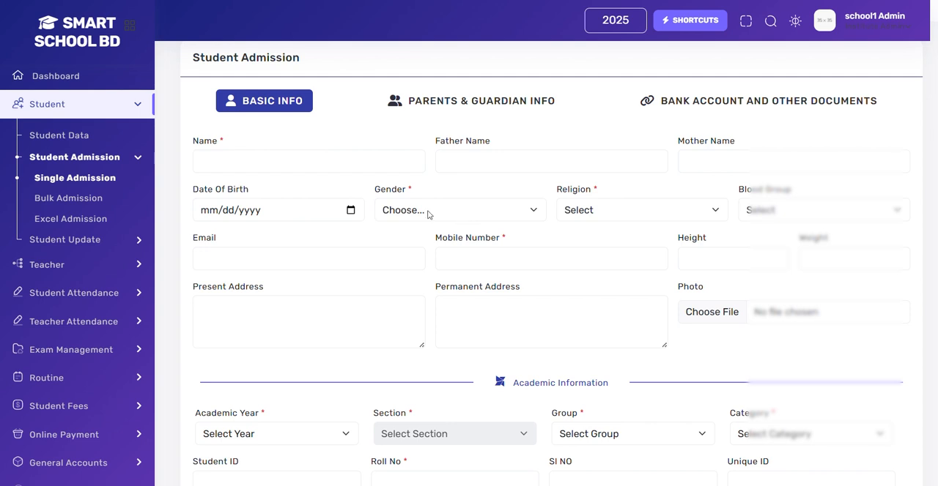
left_click(334, 169)
left_click(486, 169)
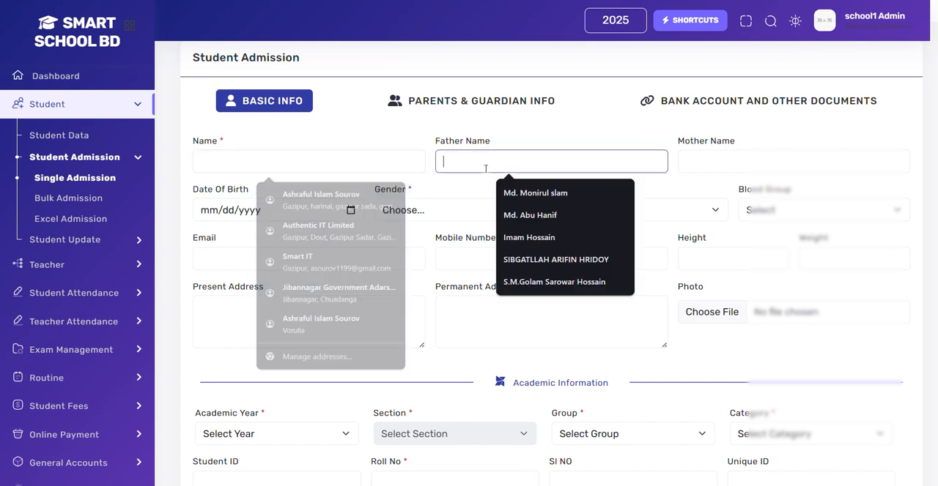
left_click(731, 176)
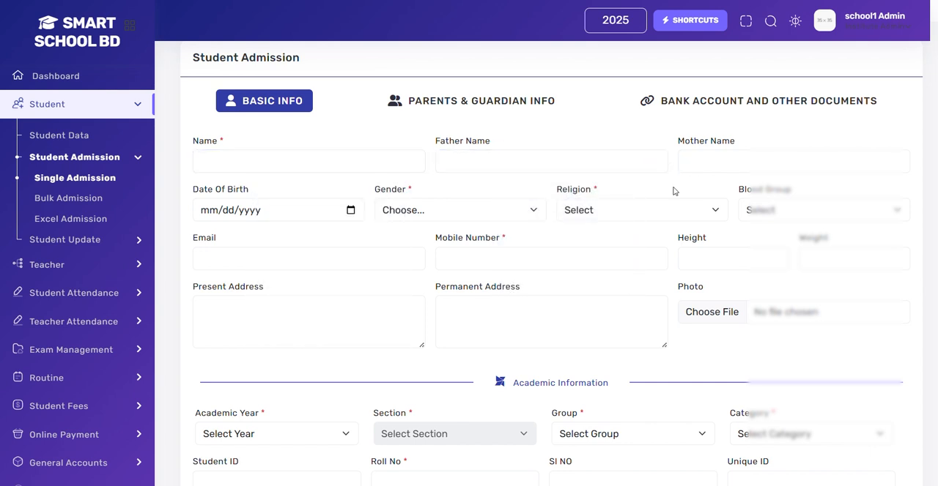
left_click(416, 217)
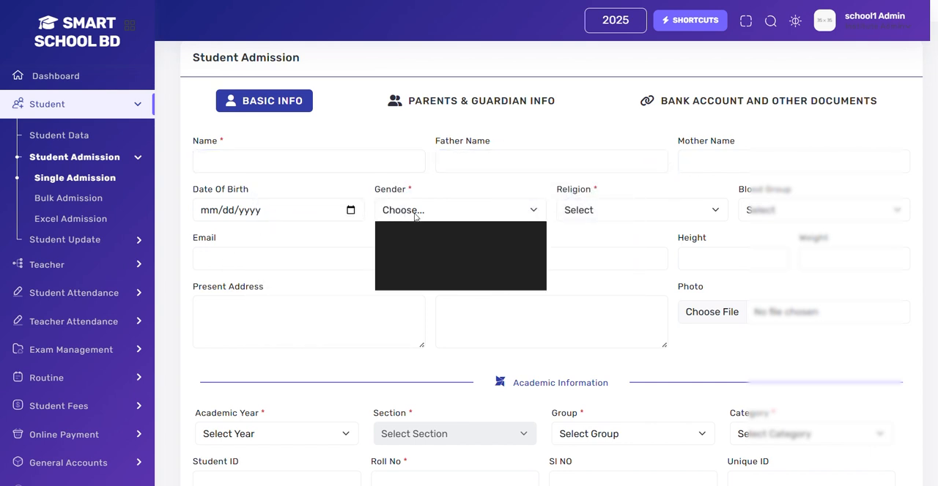
left_click(416, 217)
left_click(612, 213)
left_click(611, 213)
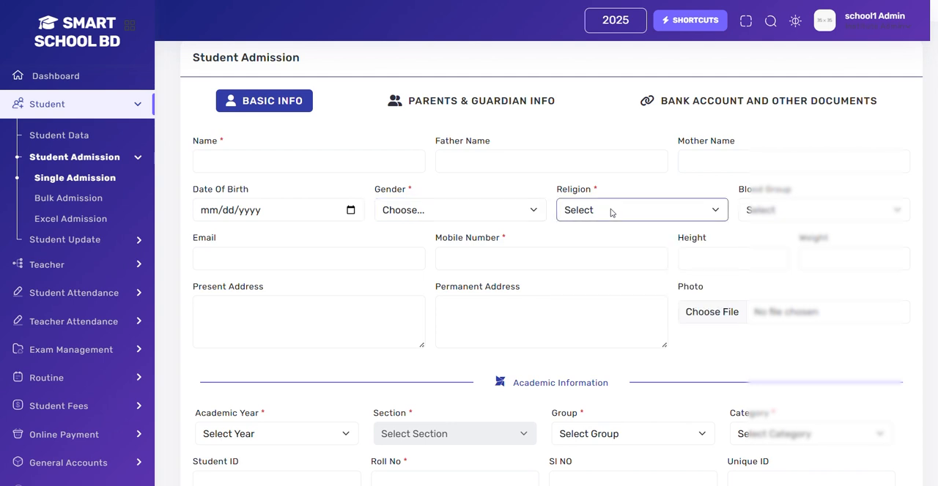
Step: Examine the student's contact fields, covering email, mobile number, present address and permanent address
scroll(305, 210, "down", 1)
scroll(306, 211, "down", 1)
left_click(334, 207)
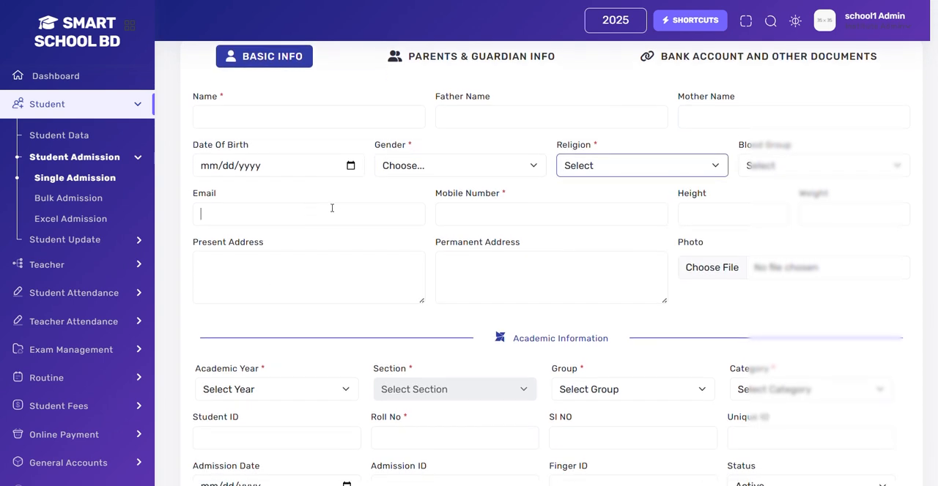
left_click(457, 207)
scroll(591, 203, "down", 1)
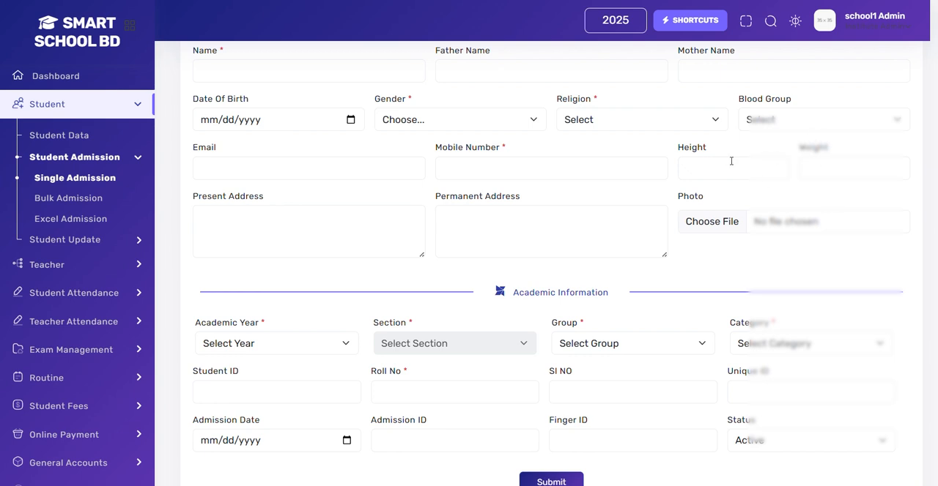
left_click(257, 214)
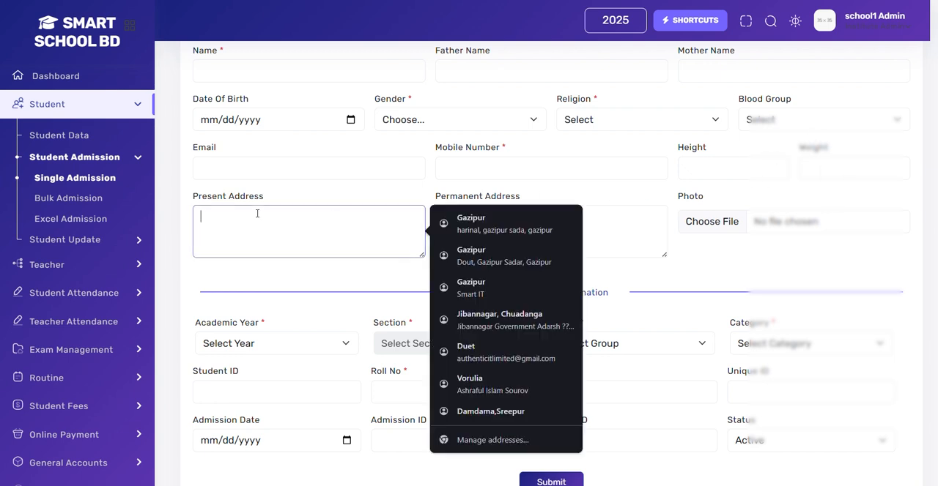
left_click(646, 210)
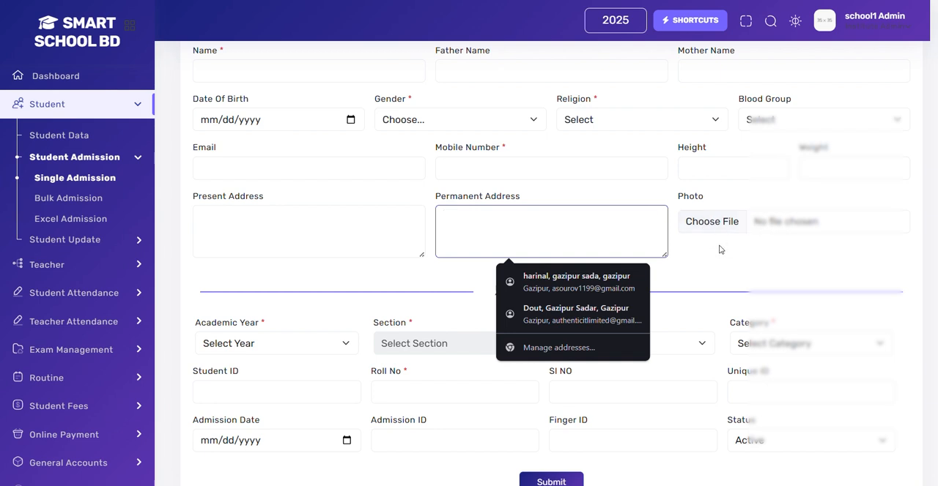
Step: Set the academic year to 2026 and the section to One - - - B in the academic information
scroll(719, 250, "down", 1)
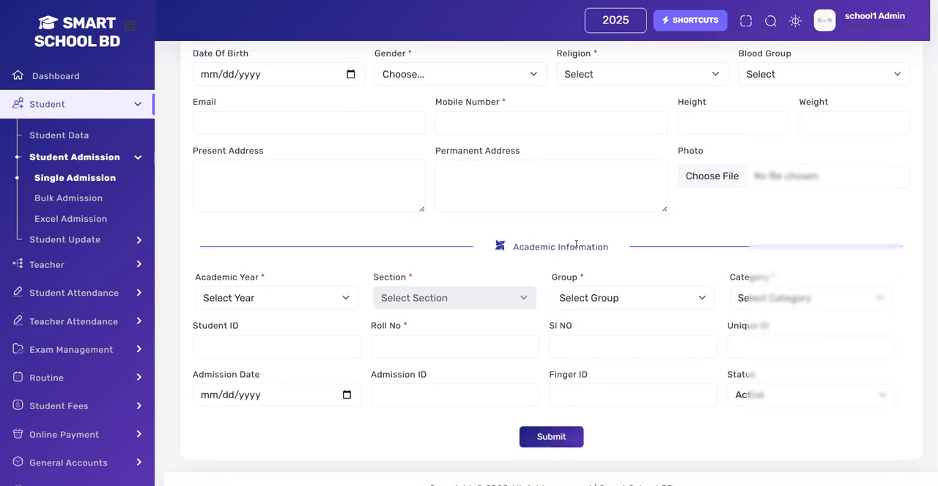
scroll(258, 292, "down", 1)
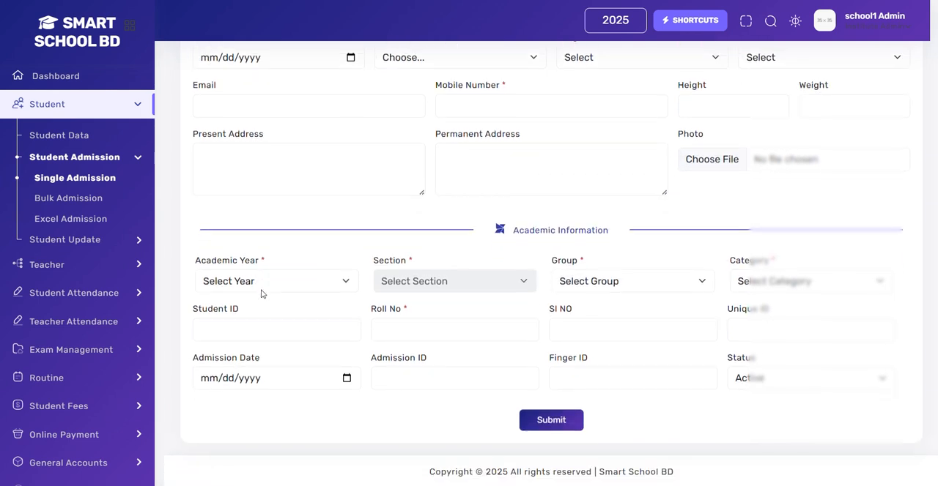
left_click(261, 287)
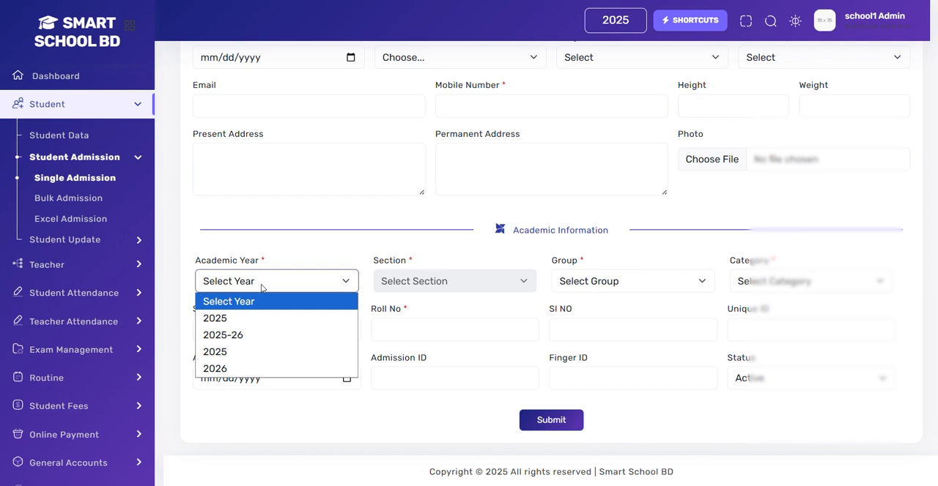
left_click(218, 374)
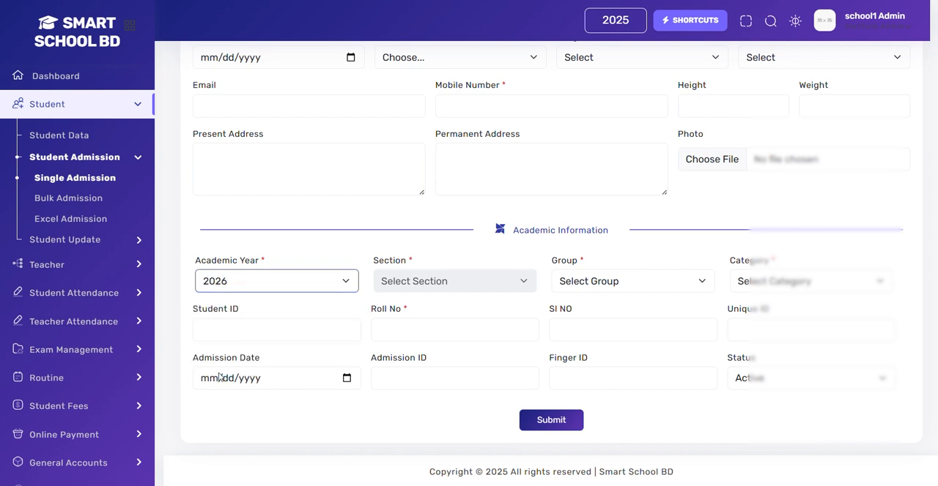
left_click(455, 285)
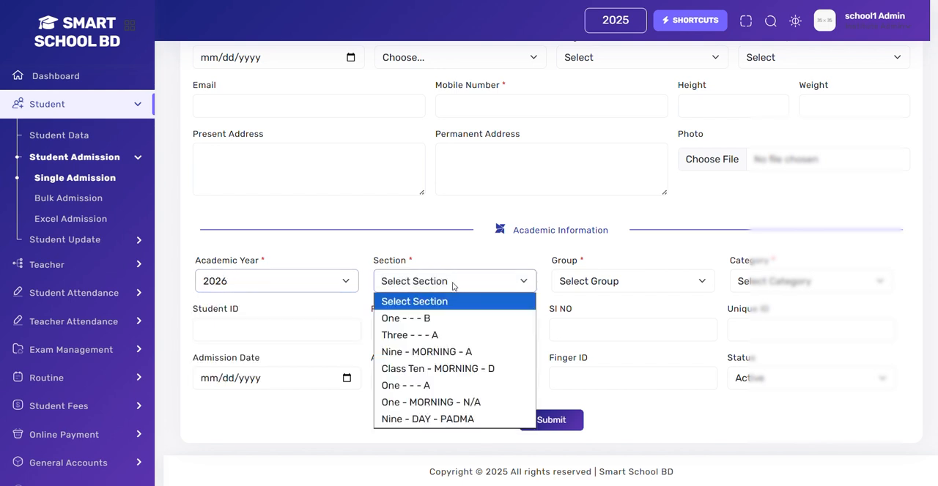
left_click(422, 325)
Step: Set the student's group to N/A and the category to General
left_click(589, 285)
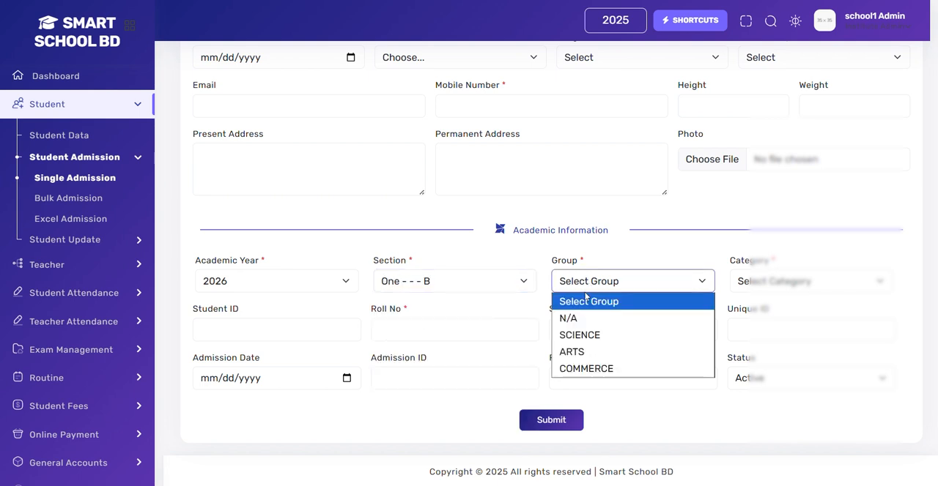
left_click(573, 318)
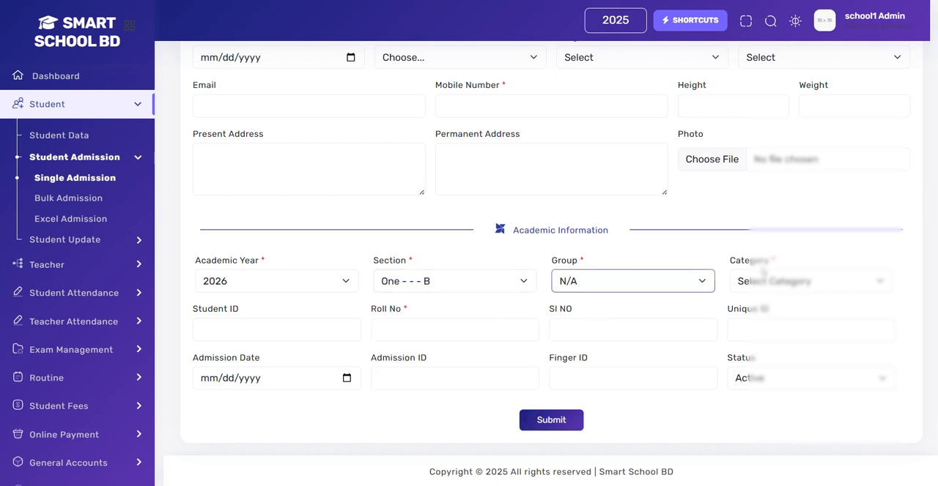
left_click(763, 272)
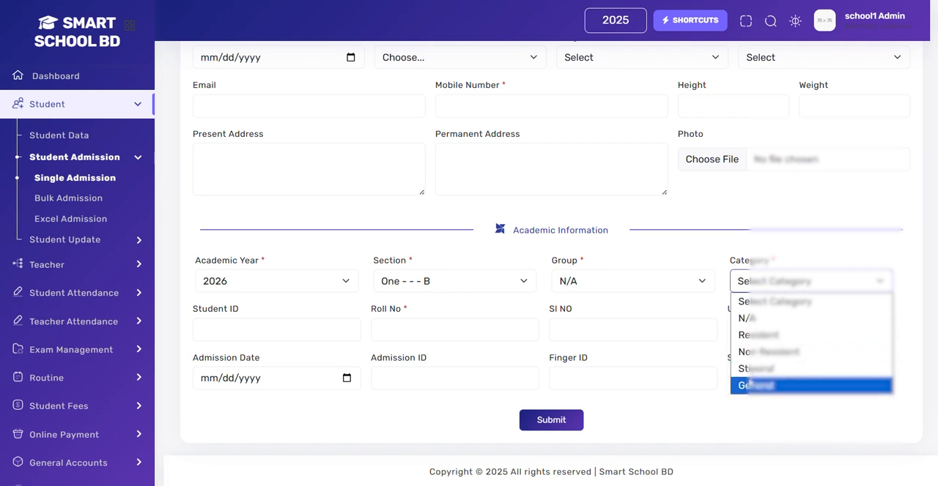
left_click(751, 385)
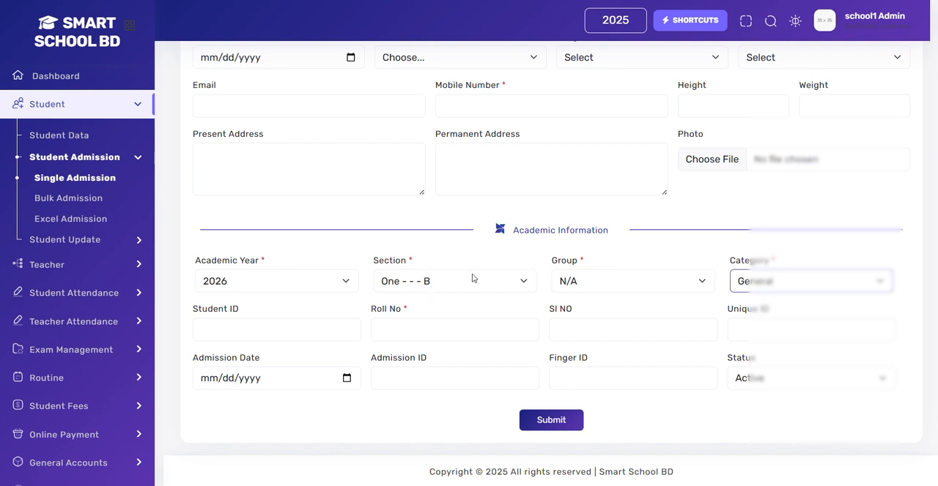
Step: Review the available section and group options, and the Student ID and Roll No fields
left_click(445, 283)
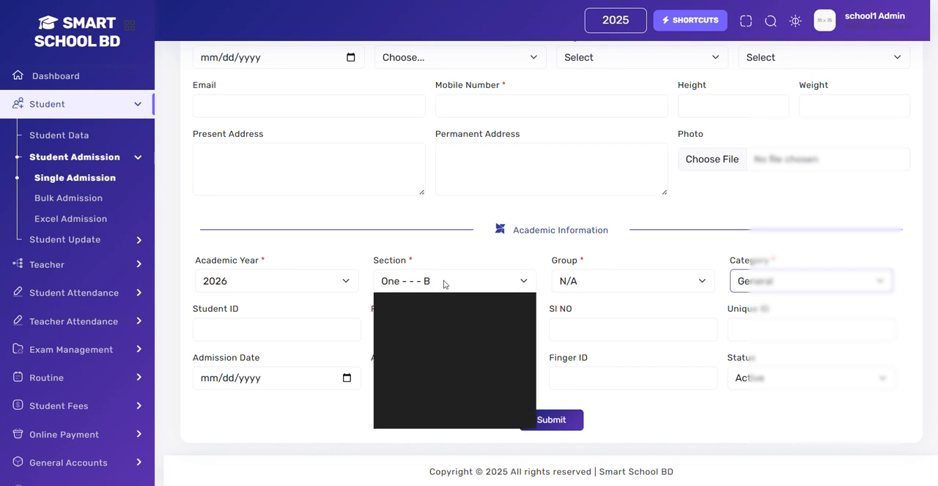
left_click(444, 285)
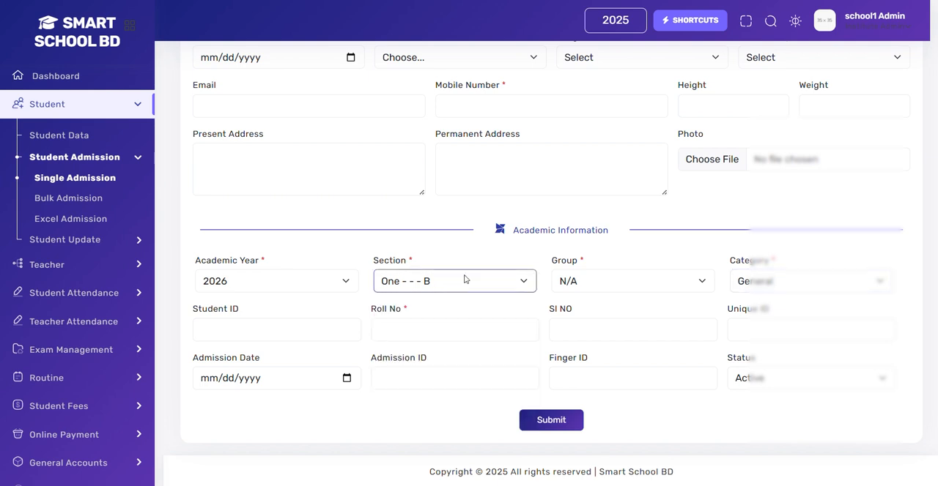
left_click(635, 292)
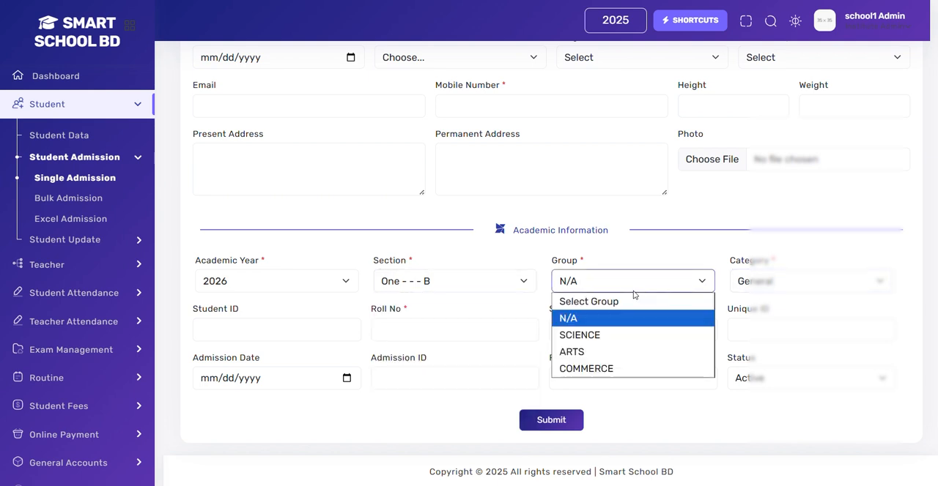
left_click(634, 295)
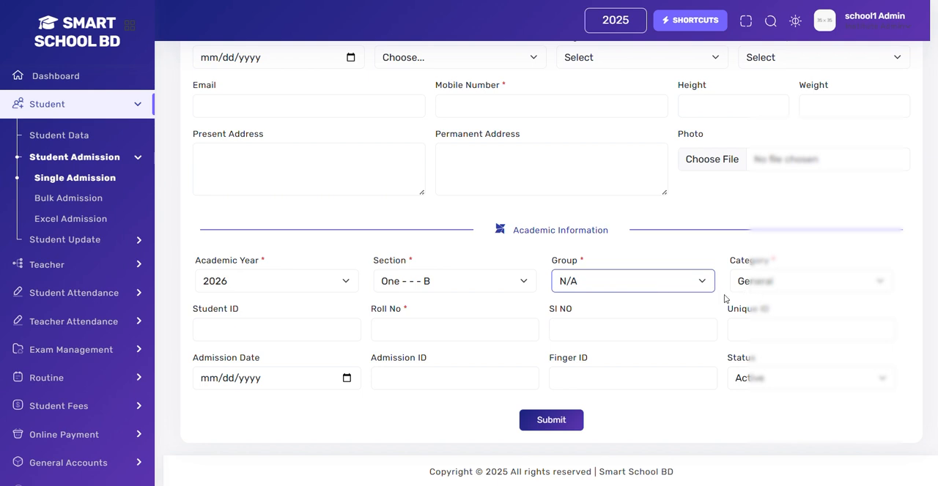
left_click(255, 336)
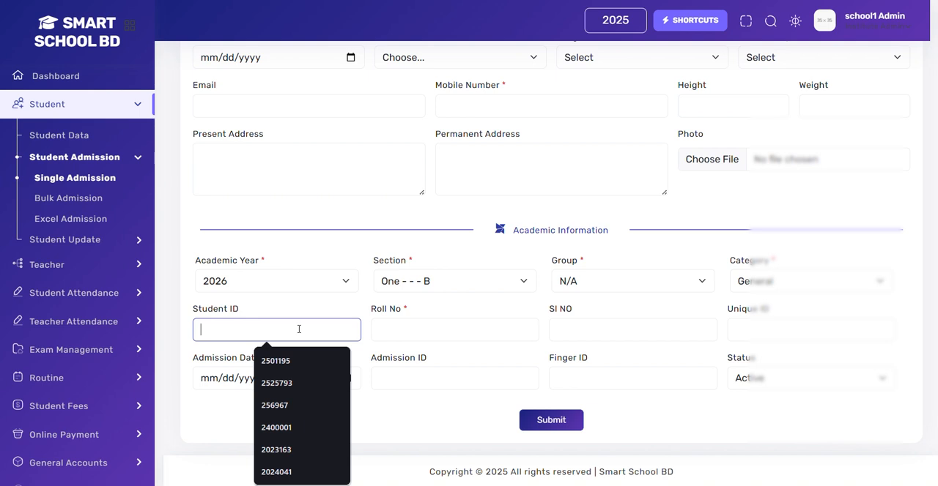
left_click(381, 335)
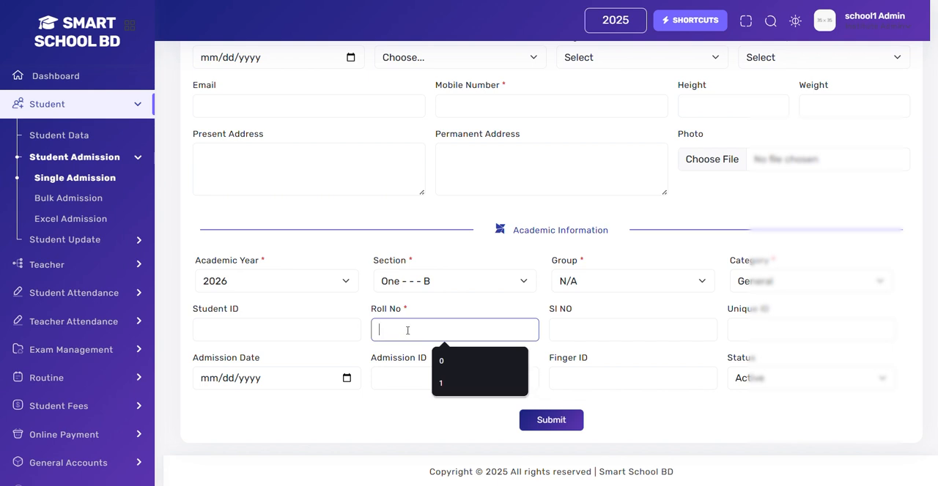
left_click(622, 356)
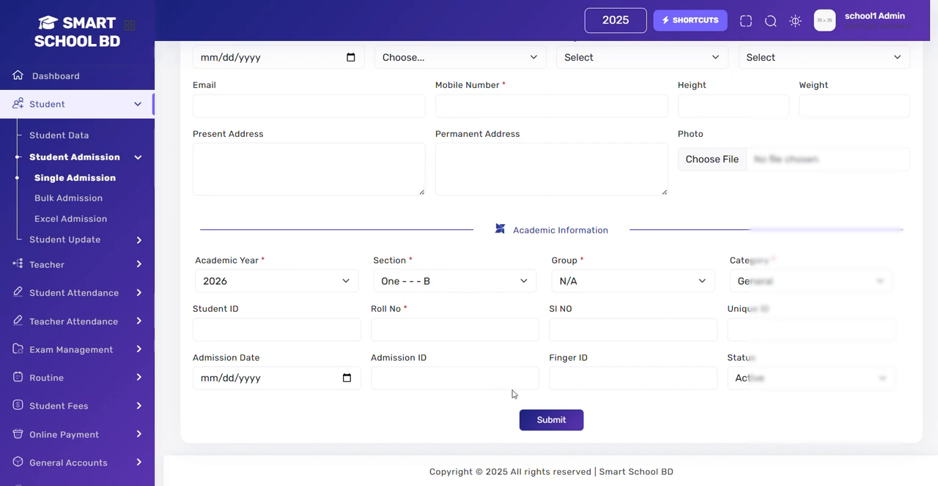
Step: Open the Parents & Guardian Info part of the admission form and examine its father, mother and guardian fields
scroll(489, 329, "up", 3)
left_click(488, 153)
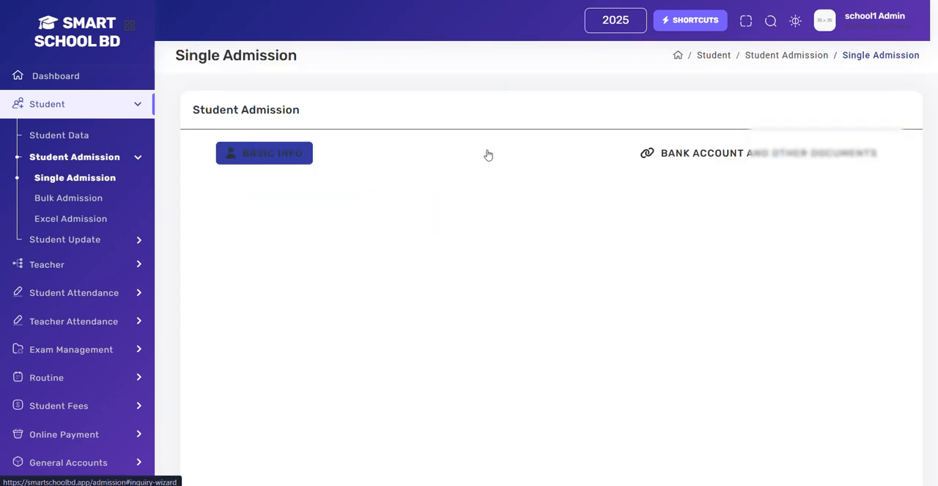
scroll(364, 212, "down", 3)
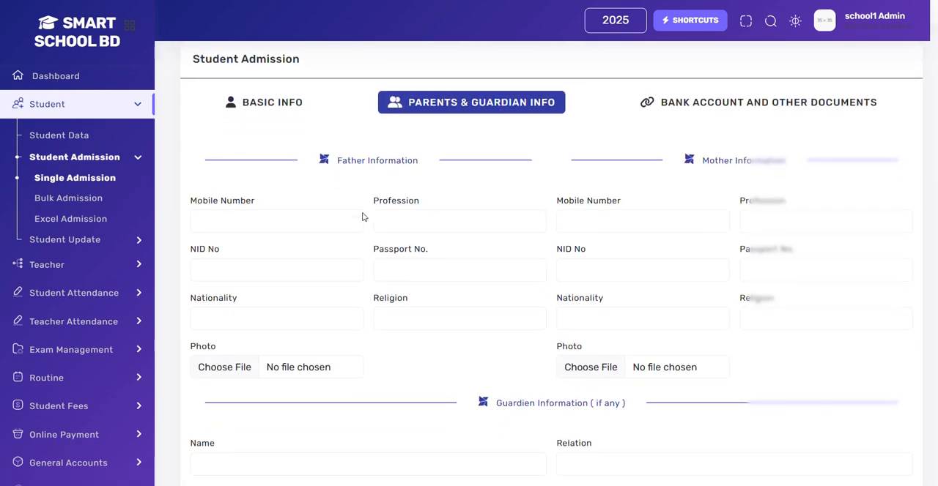
scroll(362, 218, "up", 3)
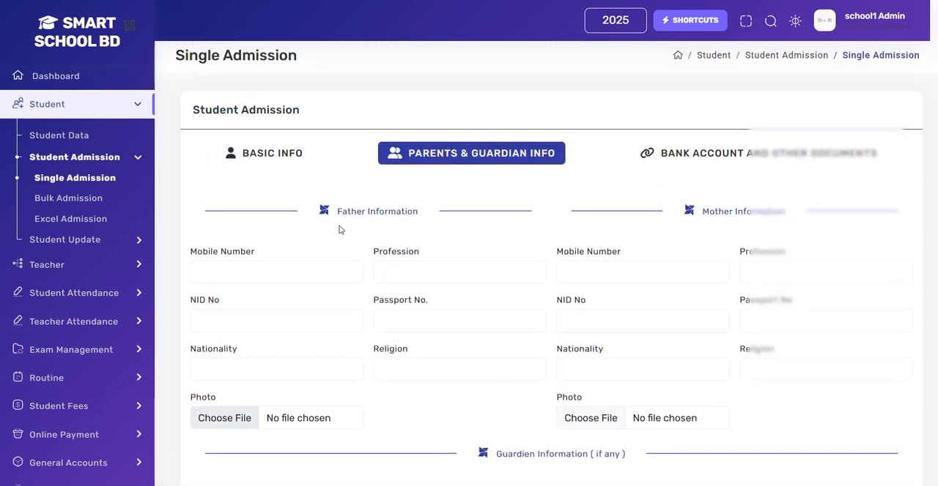
left_click(236, 274)
scroll(236, 274, "down", 1)
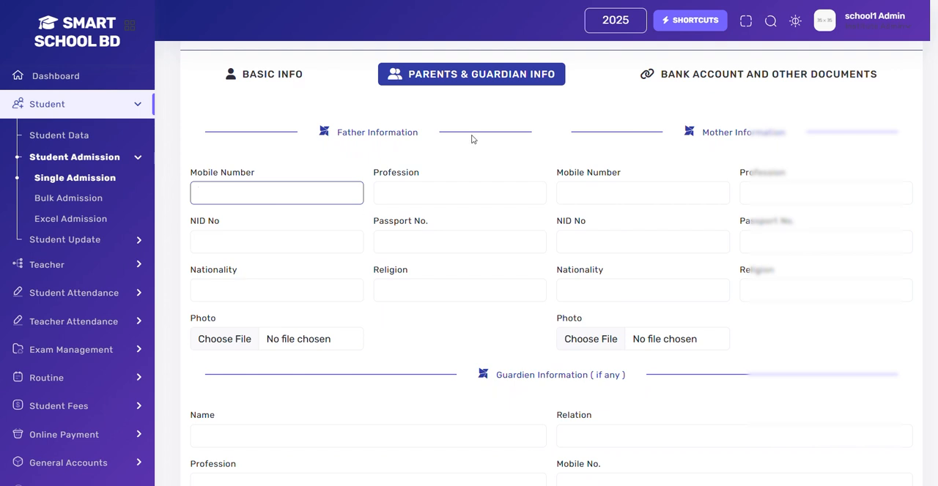
Step: Open the Bank Account and Other Documents part and examine its birth certificate and board registration fields
left_click(711, 73)
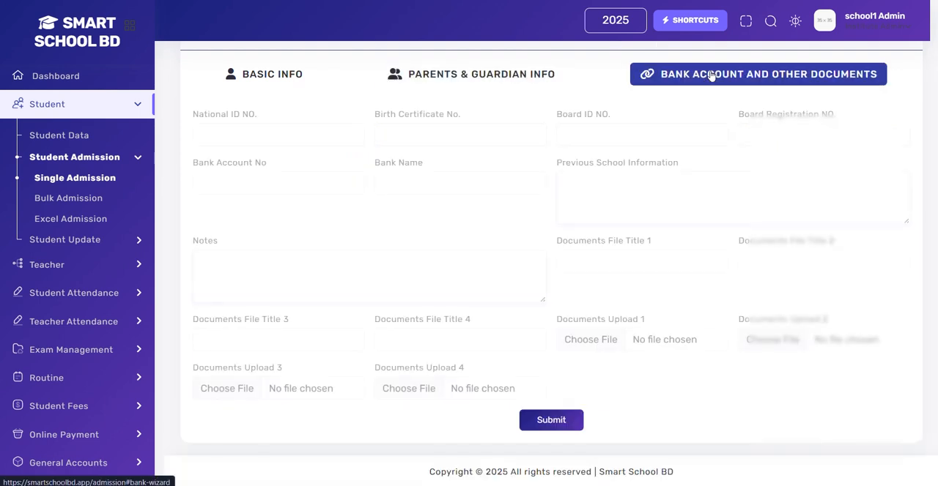
left_click(421, 132)
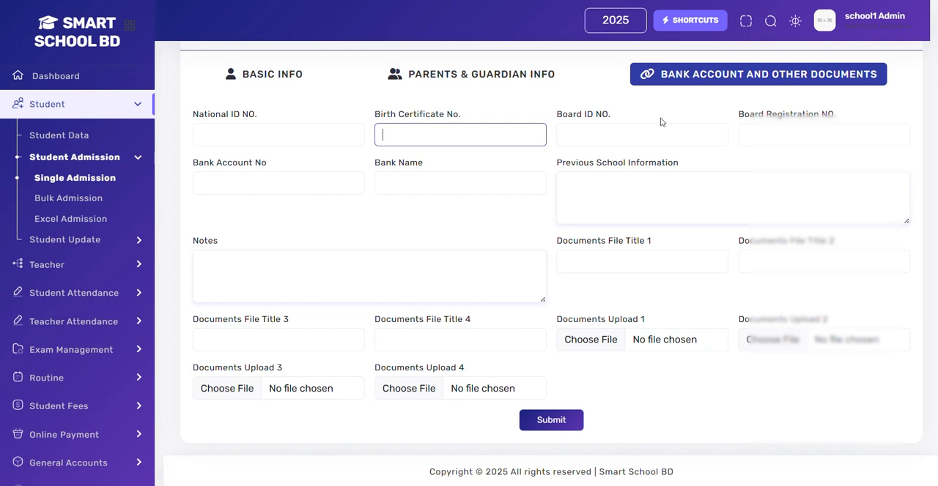
left_click(789, 129)
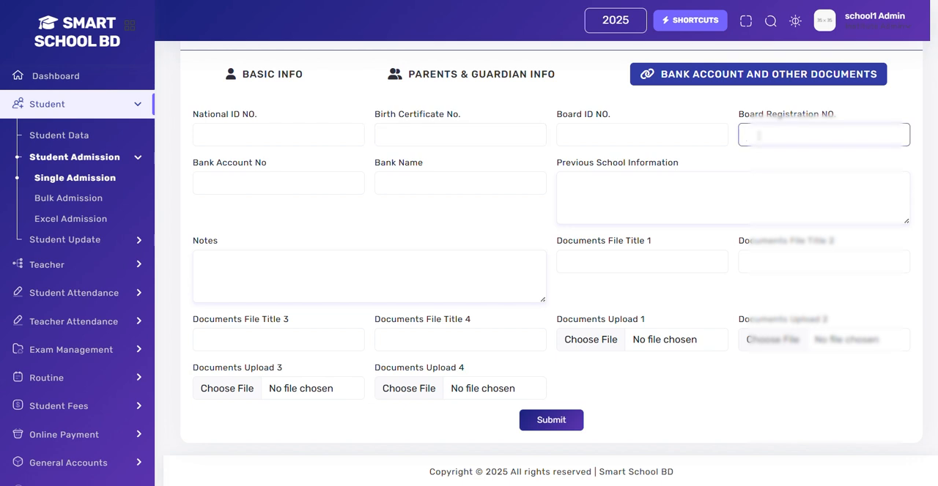
Step: Examine the bank account, previous school, notes and document upload fields of the single admission form
left_click(278, 186)
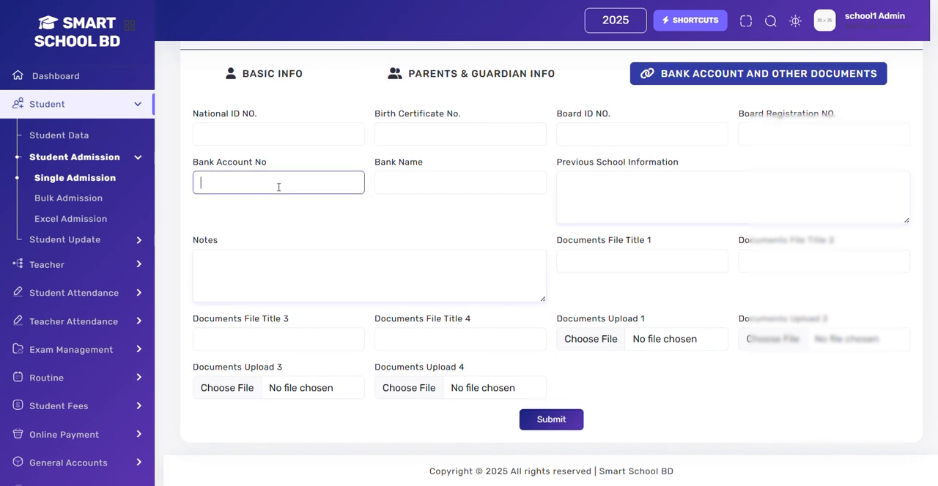
scroll(278, 187, "up", 1)
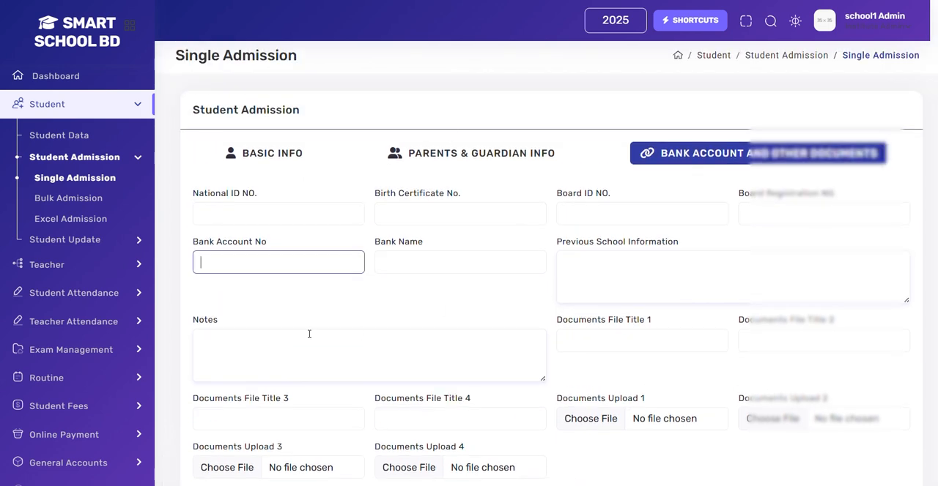
scroll(437, 233, "down", 1)
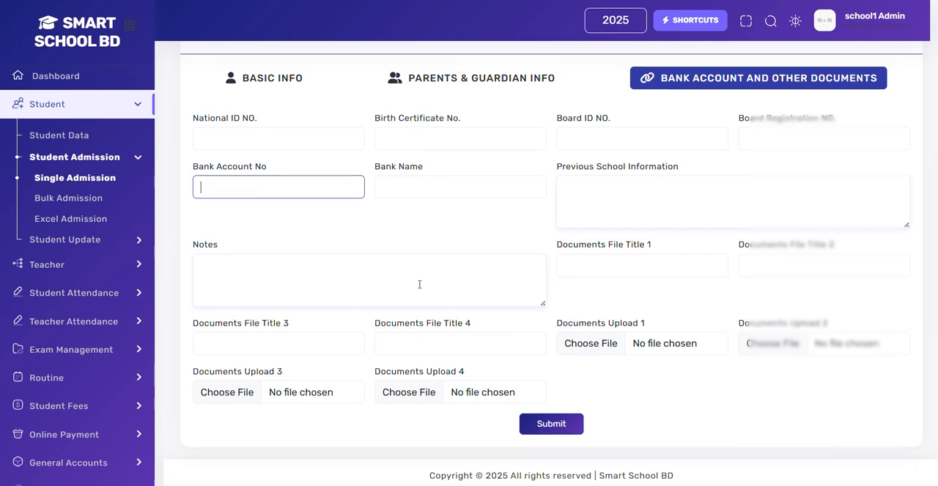
scroll(418, 279, "up", 1)
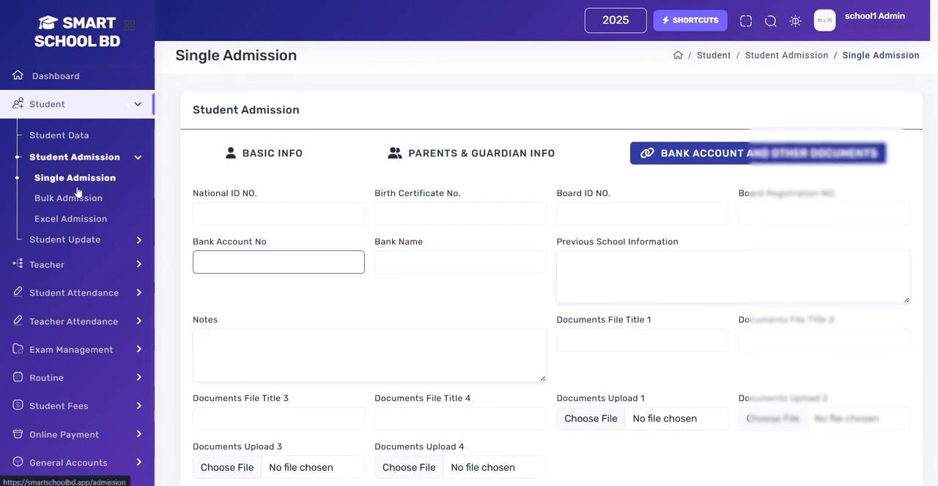
Step: Open the Bulk Admission form and set the academic year to 2026 and the section to One - - - B
left_click(60, 203)
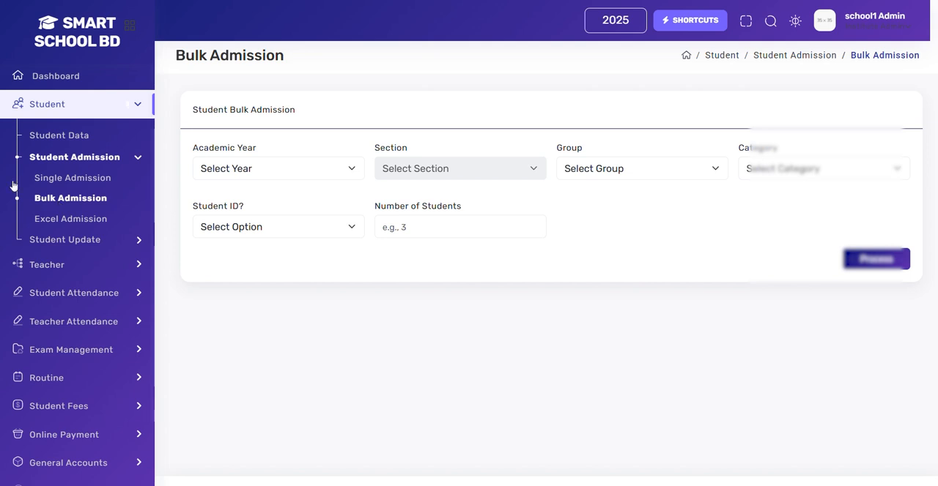
left_click(268, 166)
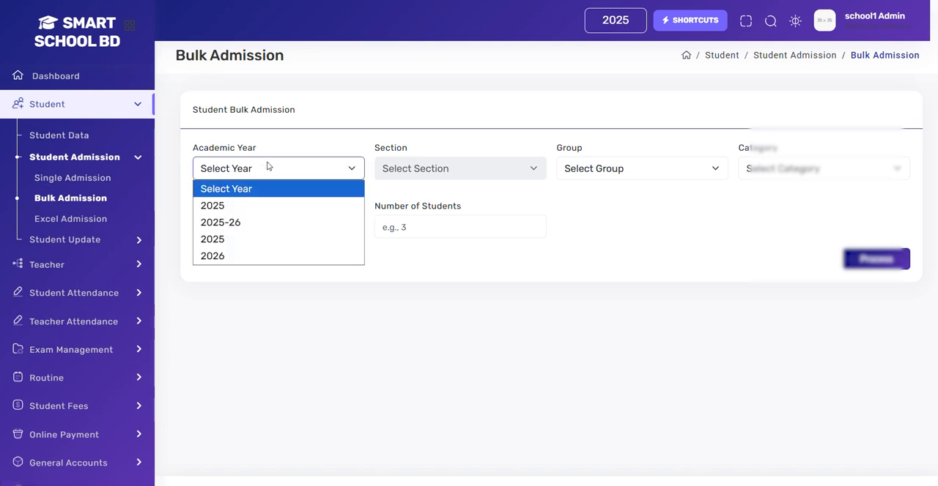
left_click(240, 252)
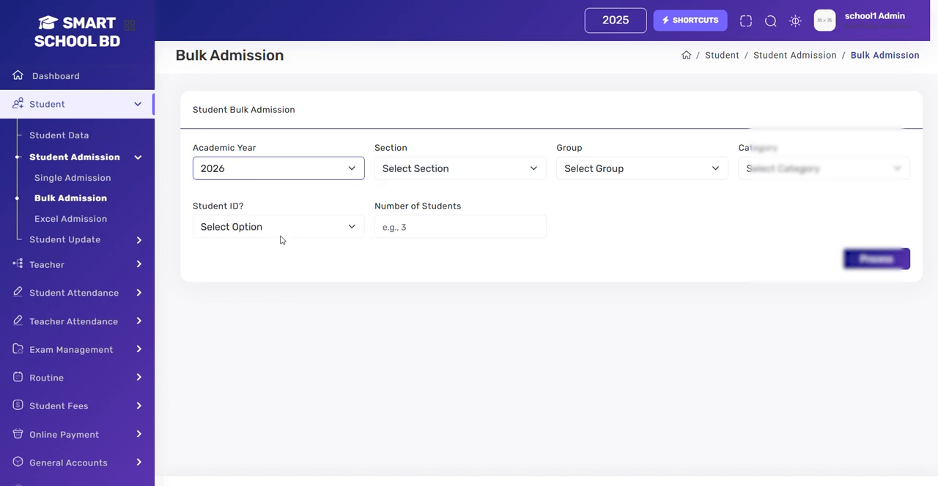
left_click(402, 176)
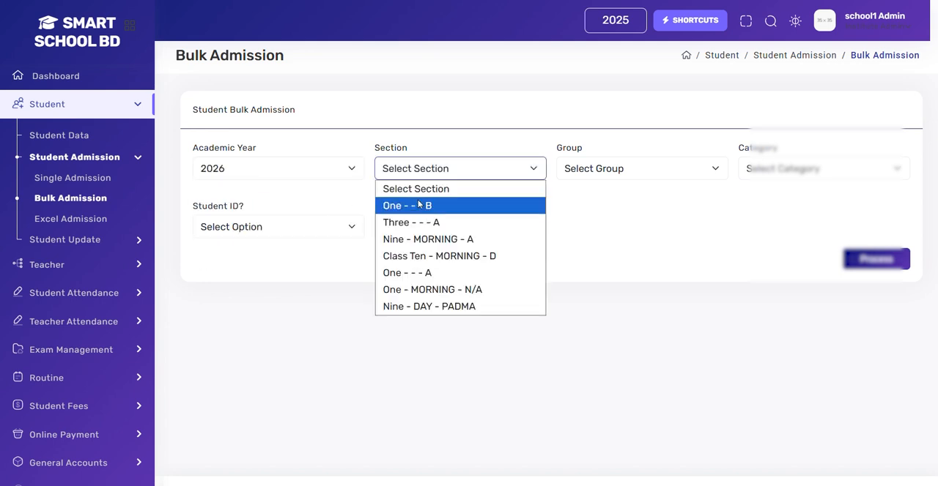
left_click(417, 207)
Step: Set the bulk admission group to N/A and the category to General
left_click(584, 167)
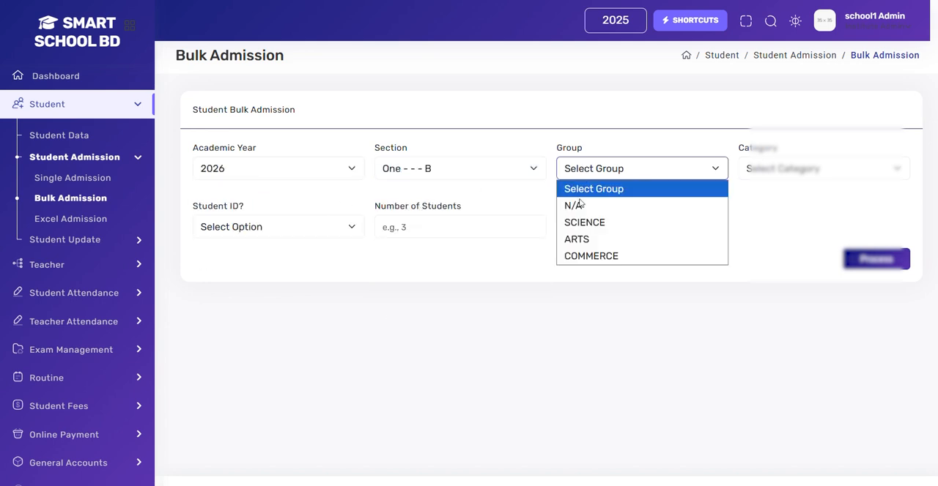
left_click(583, 206)
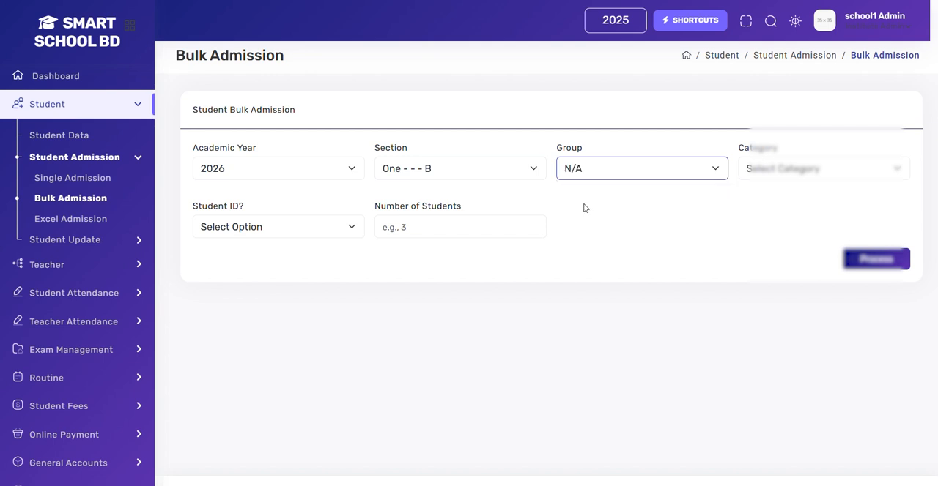
left_click(748, 170)
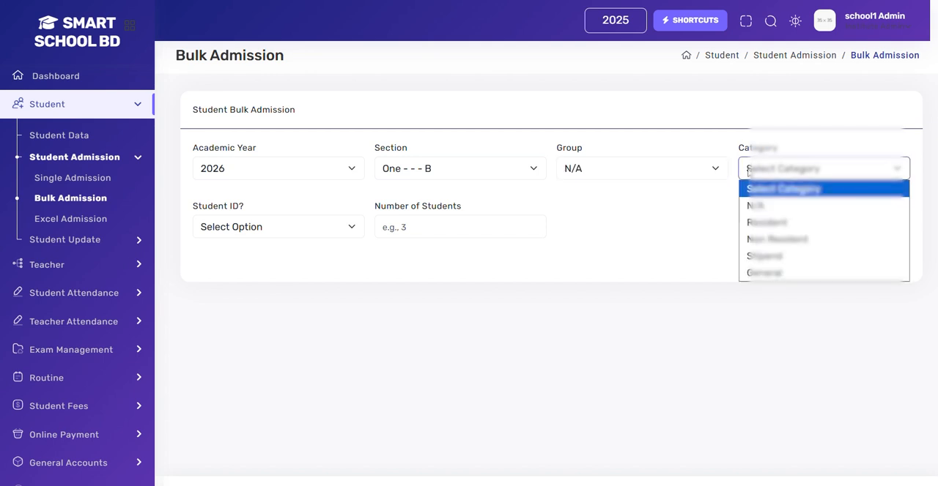
left_click(768, 274)
Step: Set the Student ID option to Yes and the number of students to 10, and process the form to generate the entry table
left_click(310, 227)
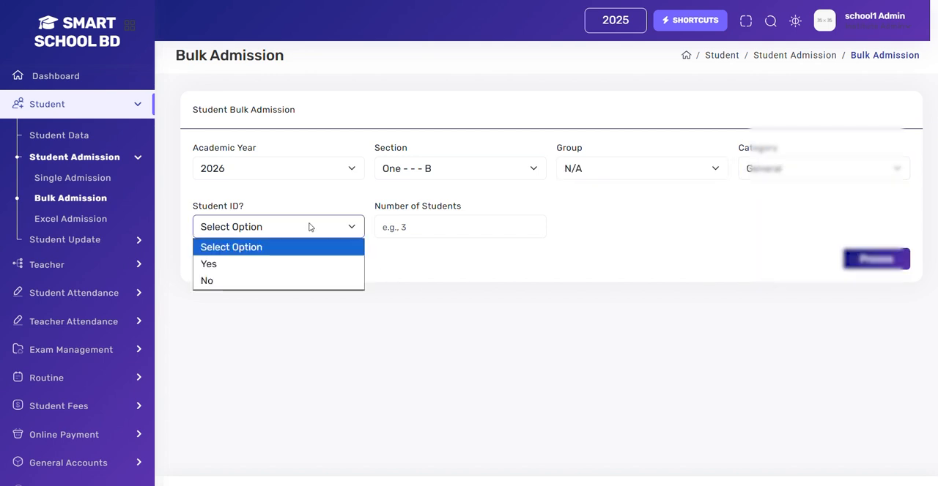
left_click(247, 281)
left_click(292, 229)
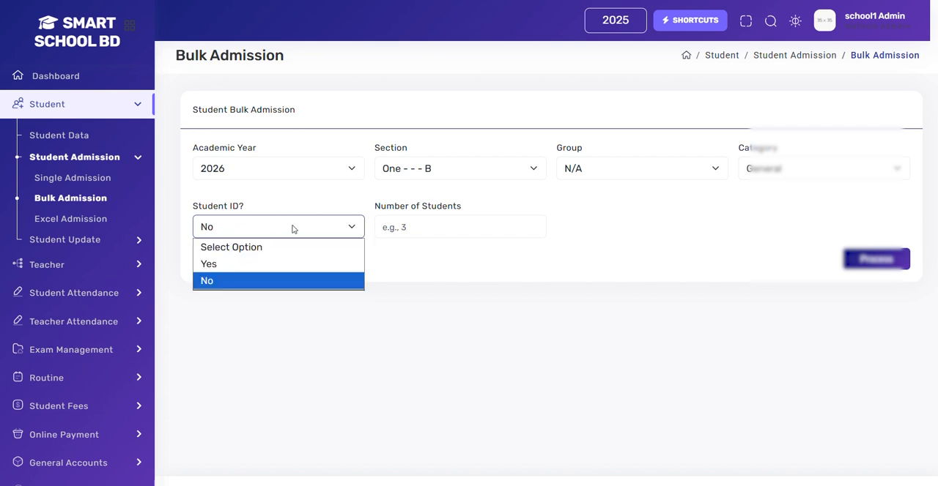
left_click(254, 265)
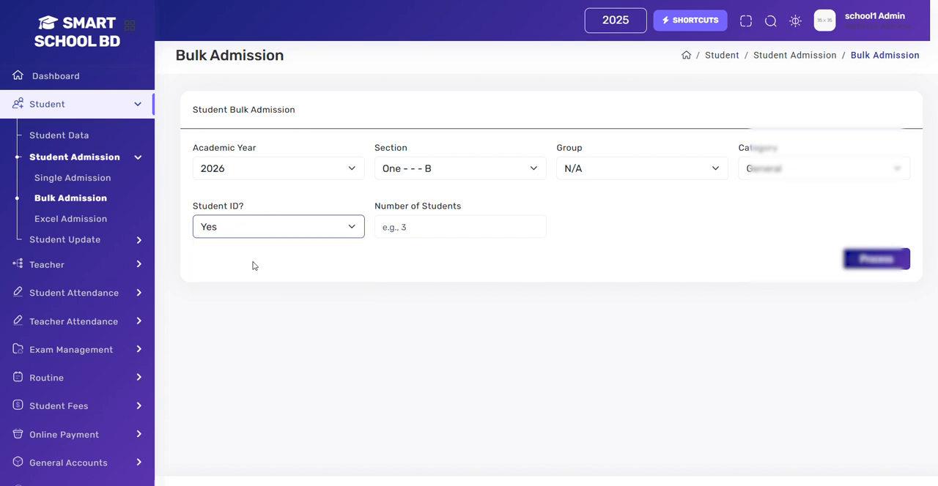
left_click(433, 228)
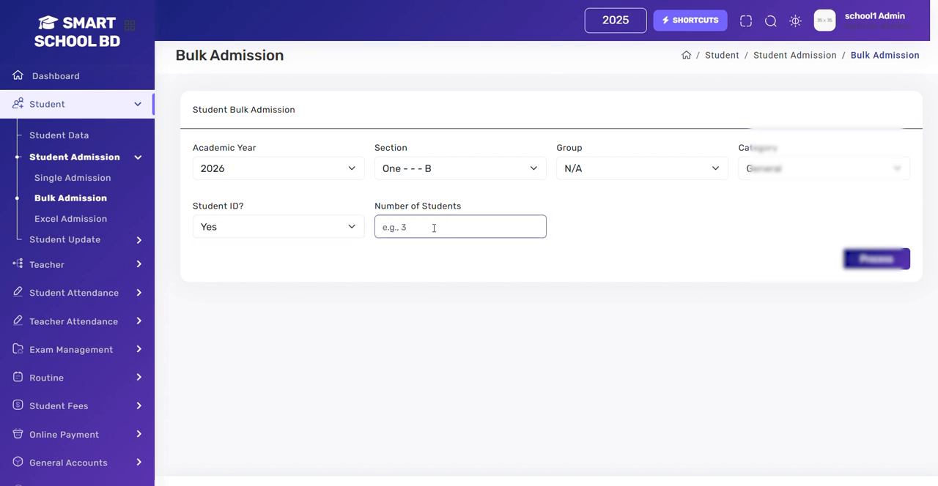
type("10")
left_click(876, 260)
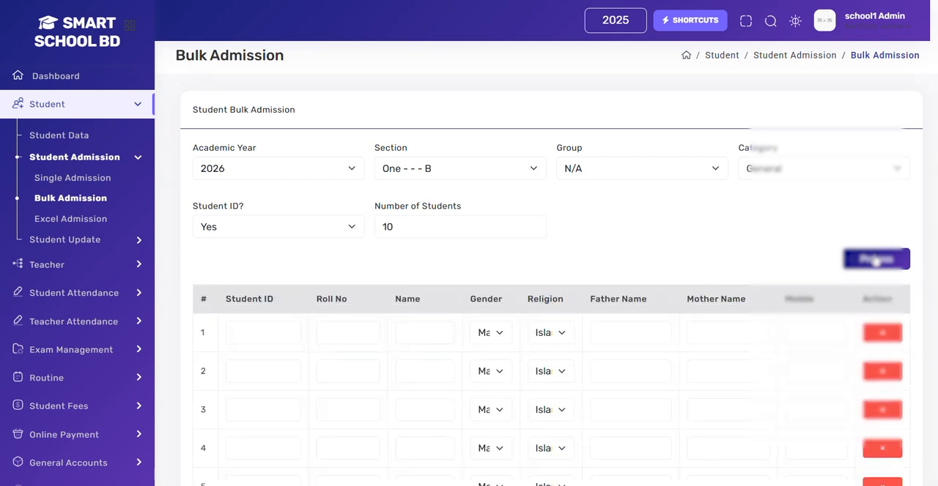
Step: Add three new rows at the end of the bulk student entry table
scroll(657, 299, "down", 5)
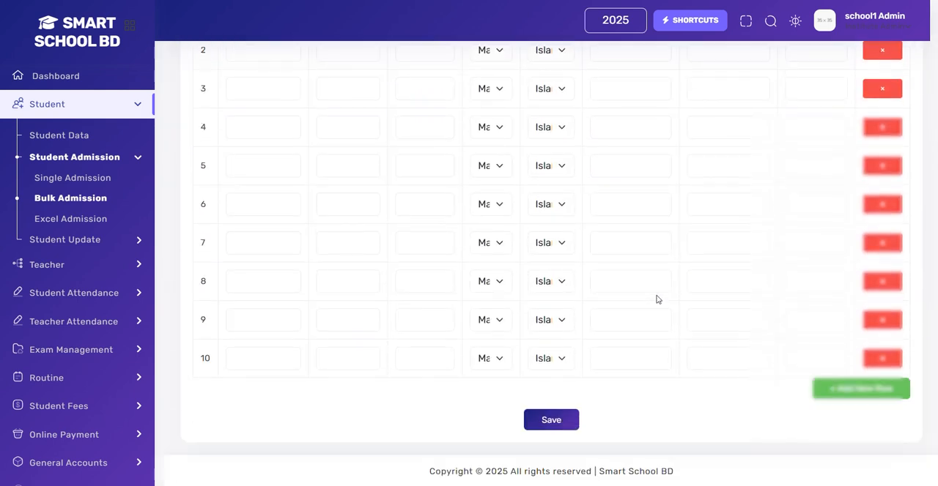
scroll(657, 299, "up", 1)
scroll(657, 299, "down", 1)
left_click(843, 389)
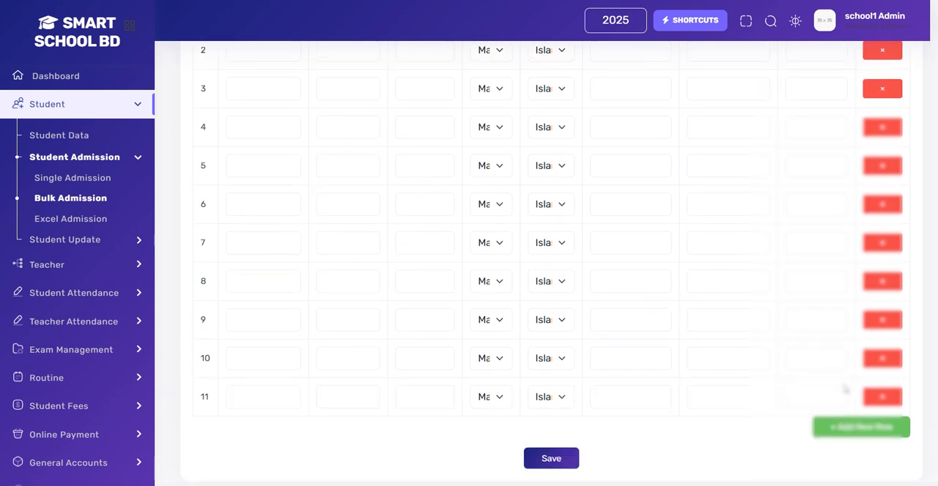
scroll(843, 390, "down", 1)
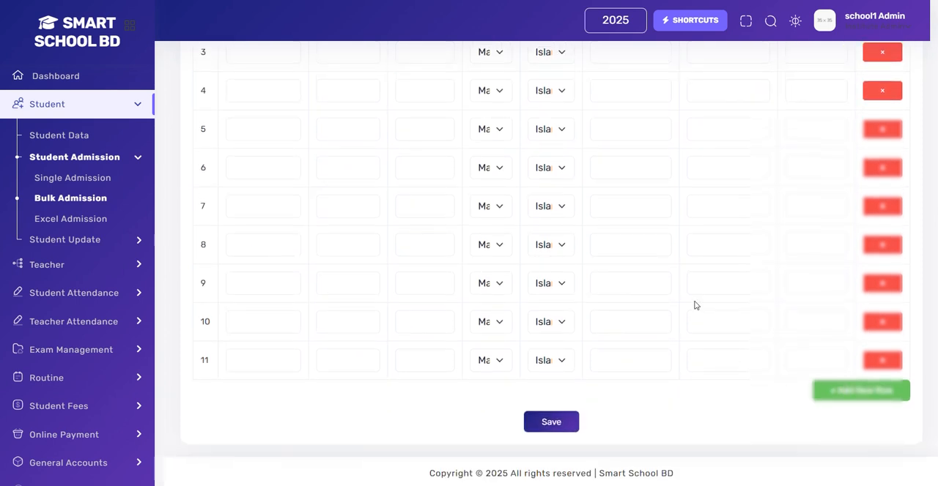
left_click(859, 393)
scroll(733, 364, "down", 1)
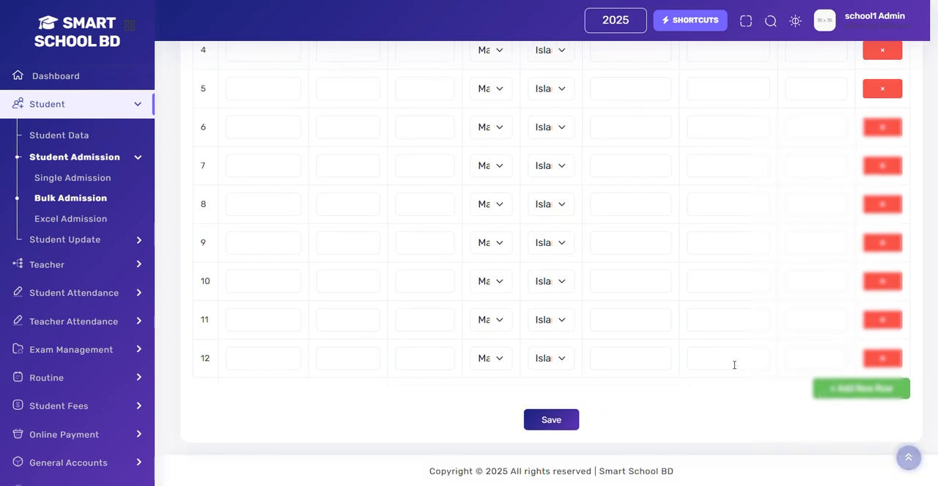
left_click(846, 399)
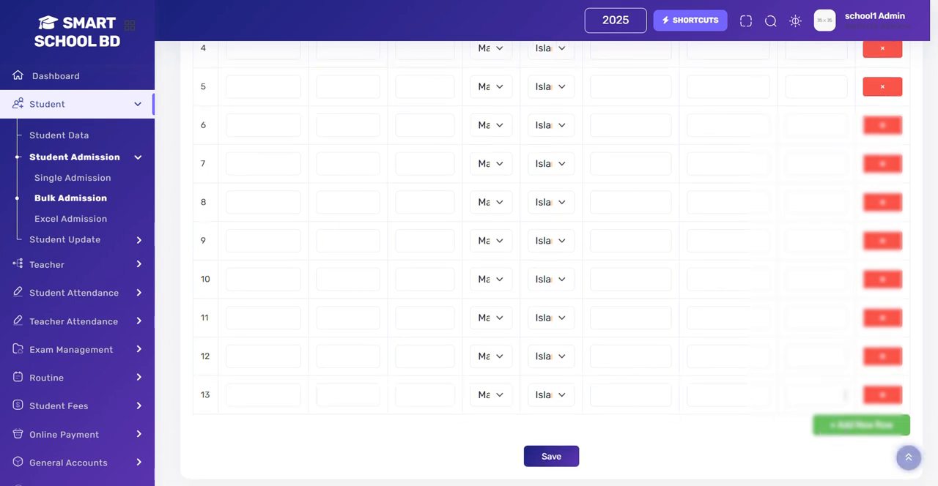
scroll(846, 401, "down", 1)
Step: Set the Student ID option to No and process the bulk admission form again
scroll(845, 395, "up", 5)
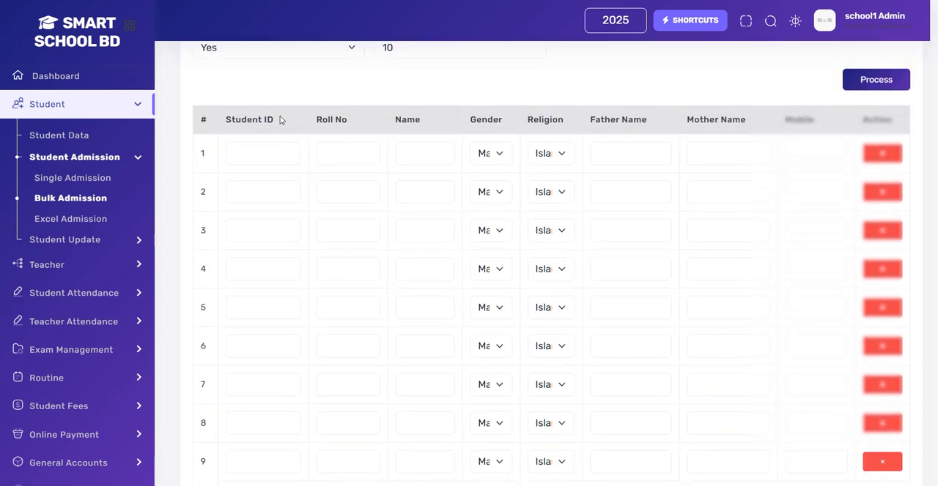
scroll(333, 117, "up", 1)
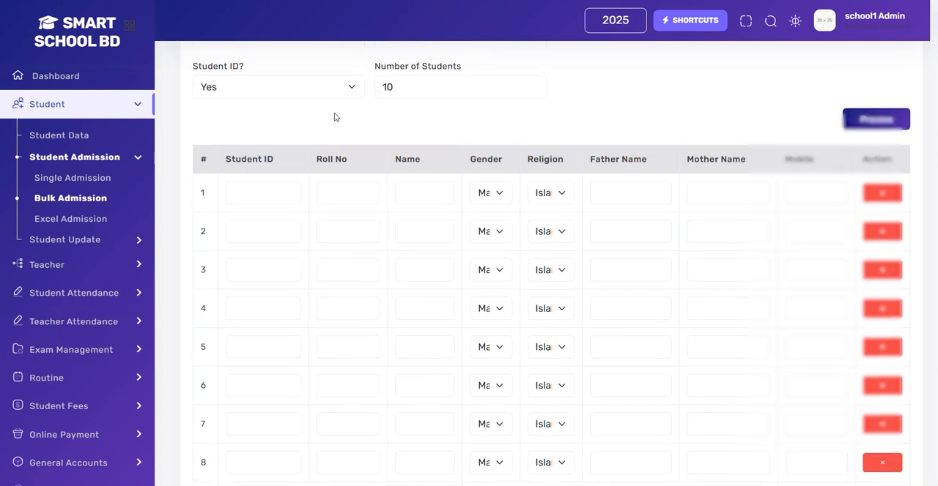
left_click(300, 95)
left_click(261, 138)
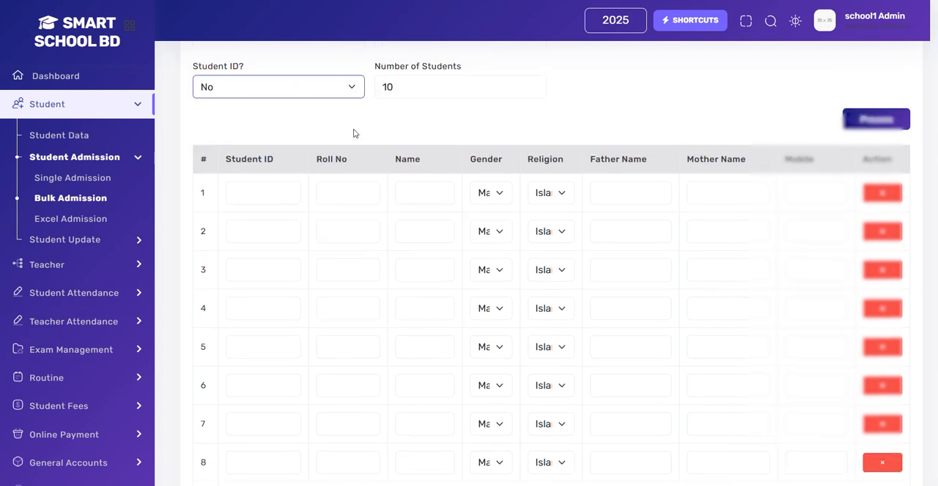
left_click(876, 123)
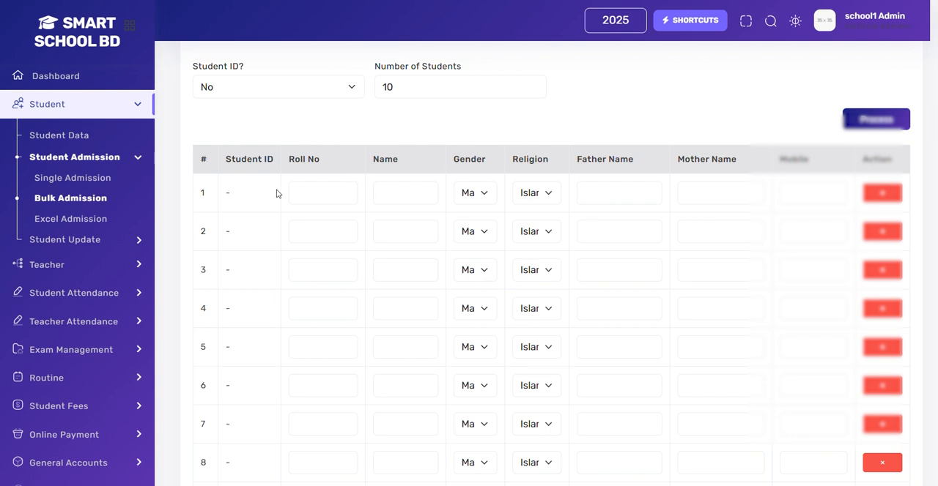
Step: Switch the Student ID option to Yes and regenerate the student entry table
left_click(297, 88)
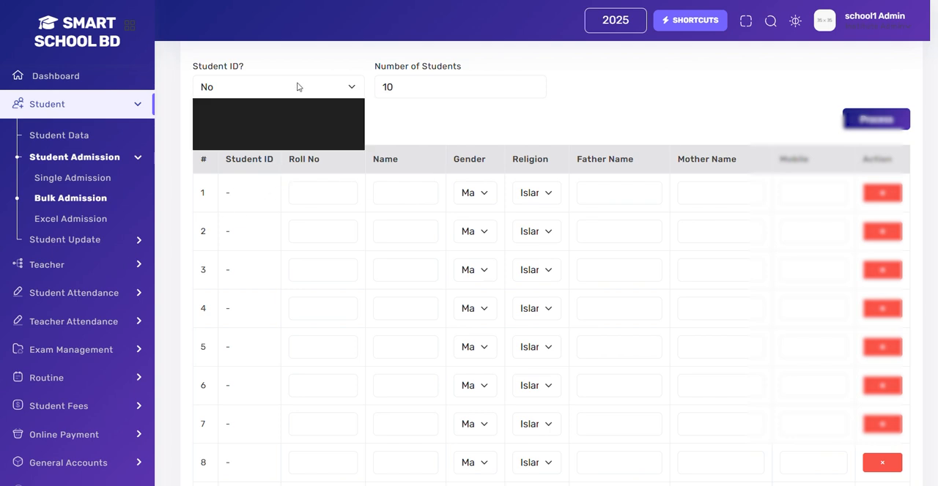
left_click(252, 122)
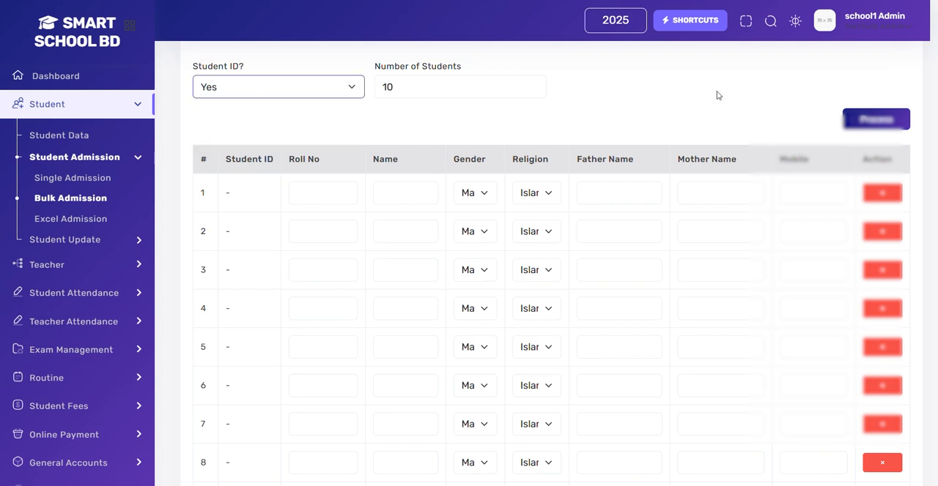
left_click(885, 125)
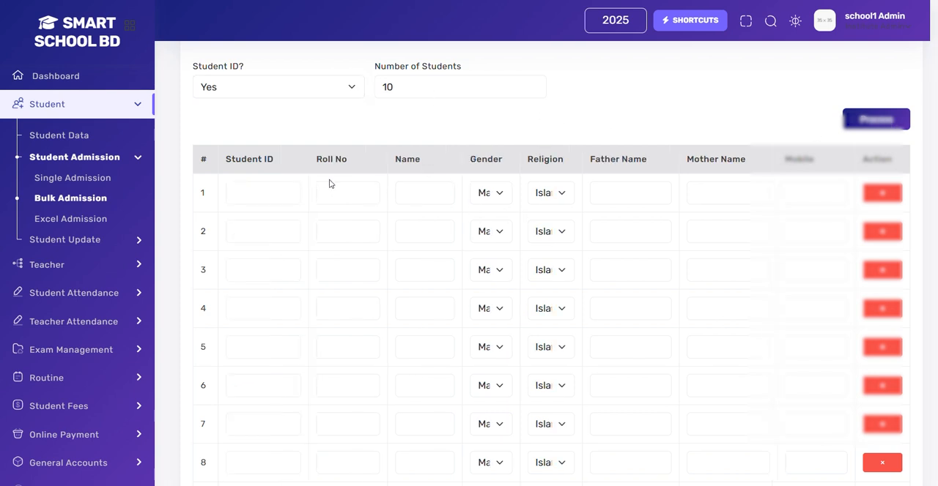
Step: Examine the first row's name, father name, mother name and mobile fields, and the end of the bulk entry table
left_click(418, 193)
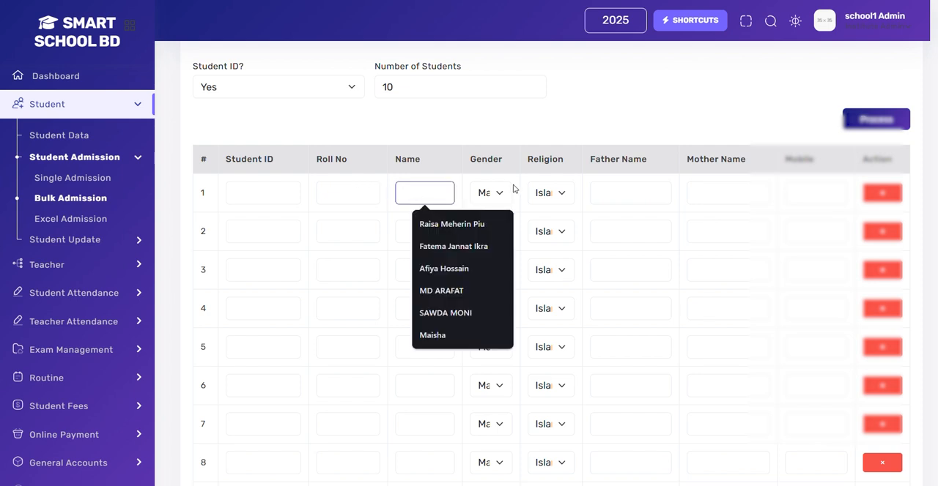
left_click(618, 185)
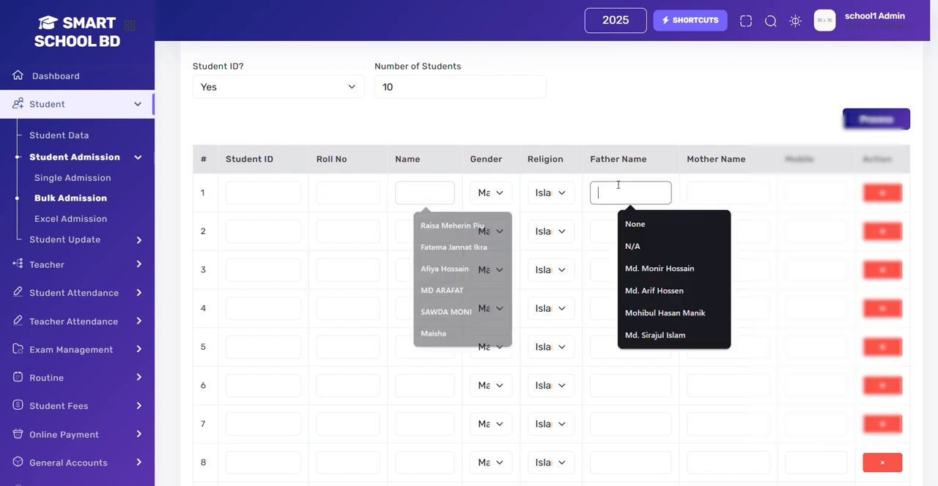
left_click(728, 183)
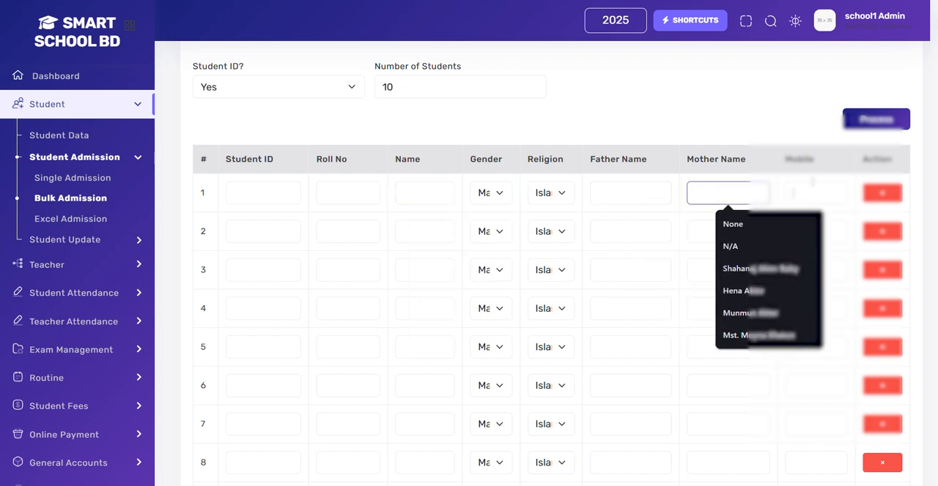
left_click(813, 192)
scroll(810, 194, "down", 3)
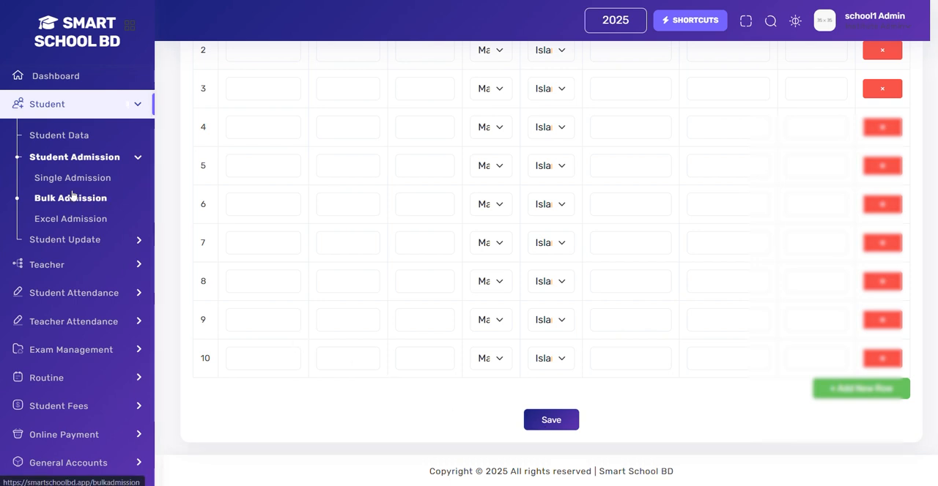
Step: Open the Excel Admission form and set the academic year to 2026 and the section to One - - - B
left_click(43, 219)
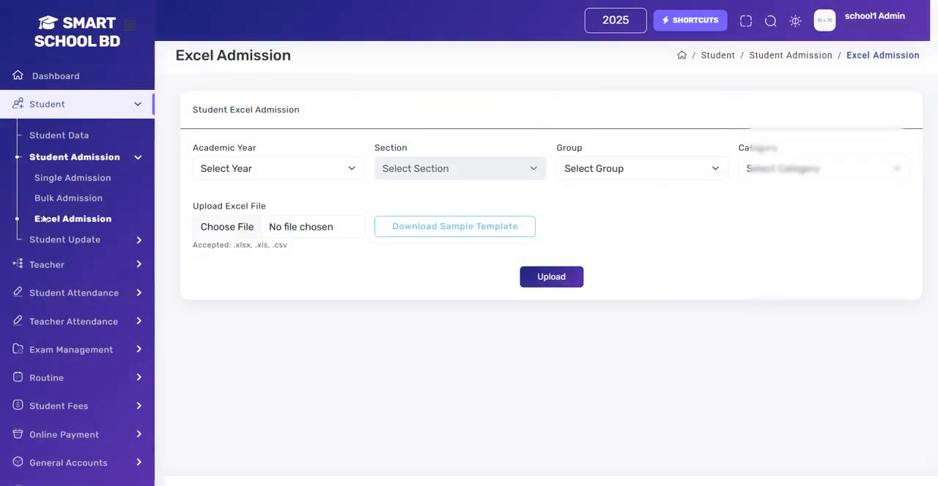
left_click(297, 174)
left_click(214, 256)
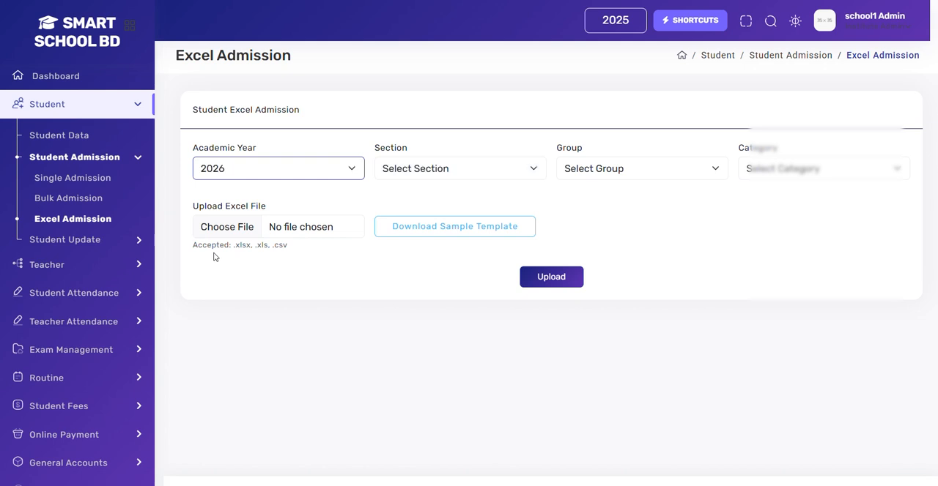
left_click(480, 178)
left_click(437, 206)
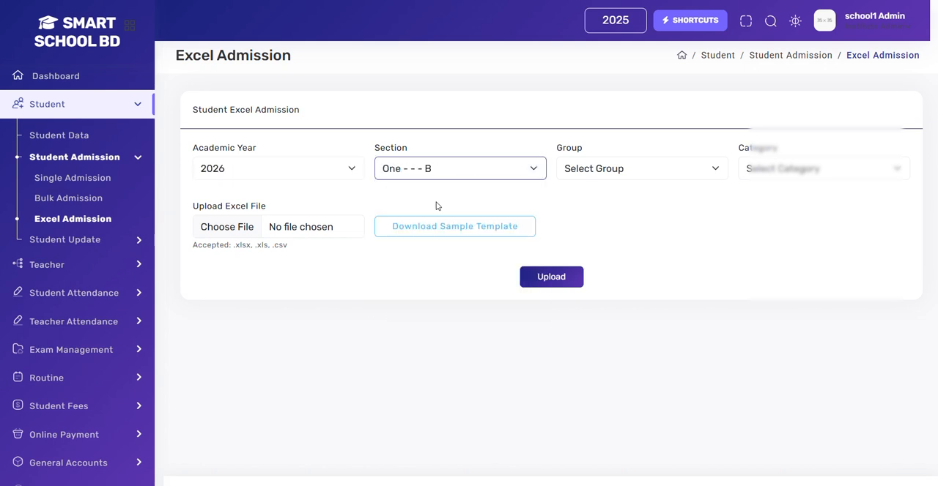
Step: Set the group to N/A and the category to General in the Excel Admission form
left_click(584, 182)
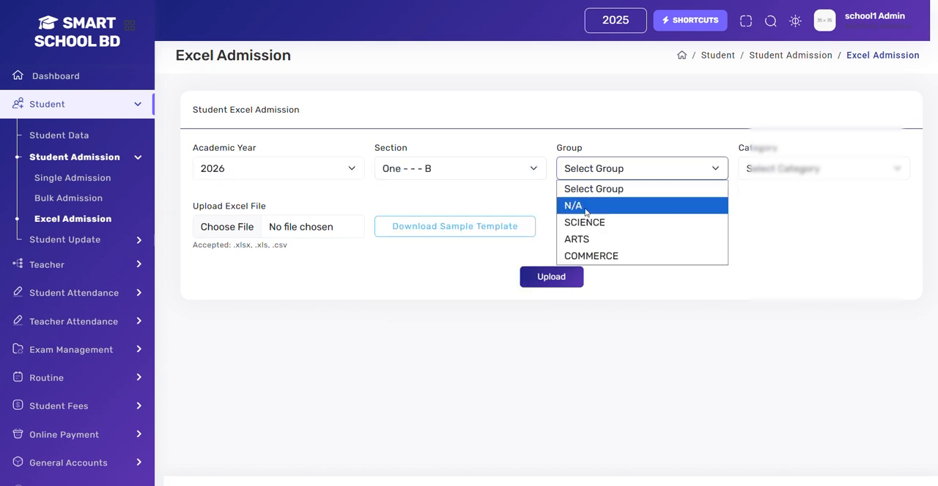
left_click(585, 208)
left_click(759, 174)
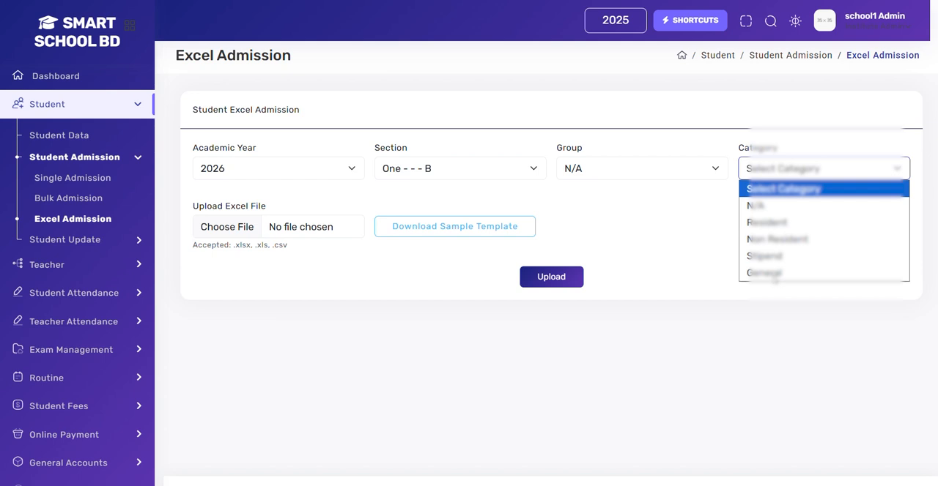
left_click(772, 273)
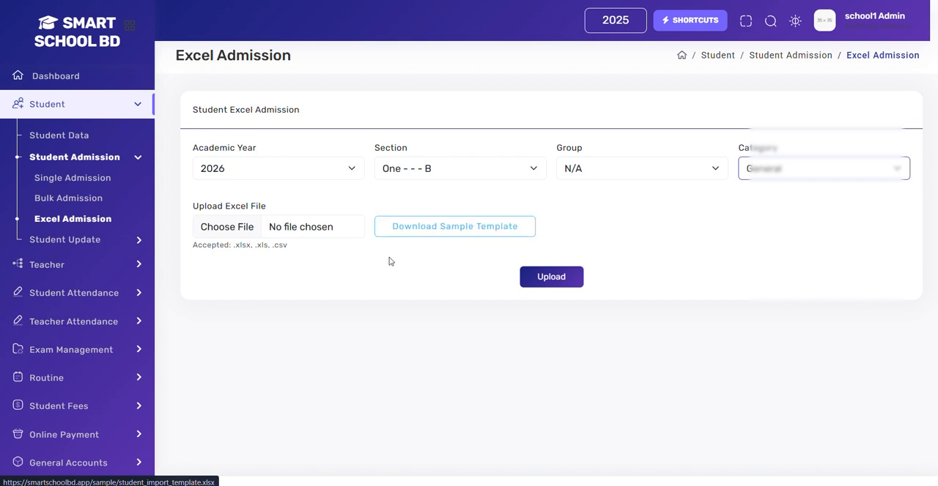
Step: Download the sample student import template and open it in Excel with editing enabled
left_click(432, 233)
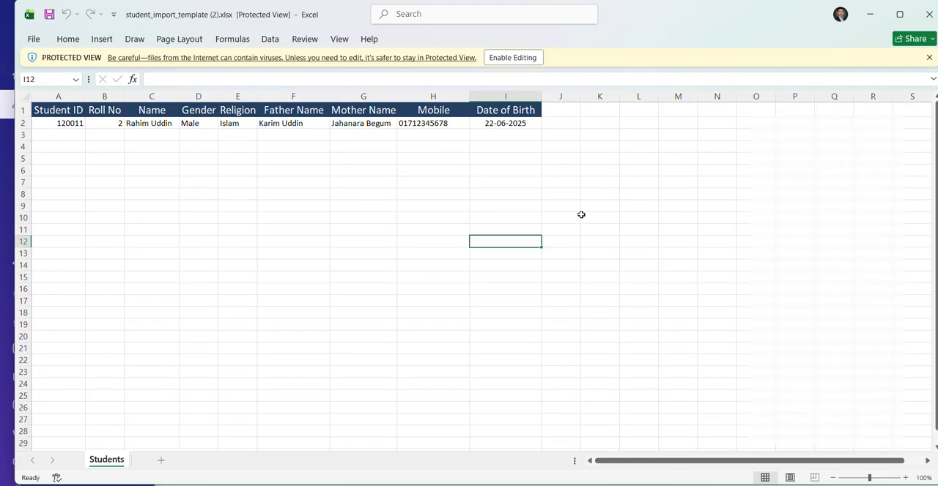
left_click(522, 57)
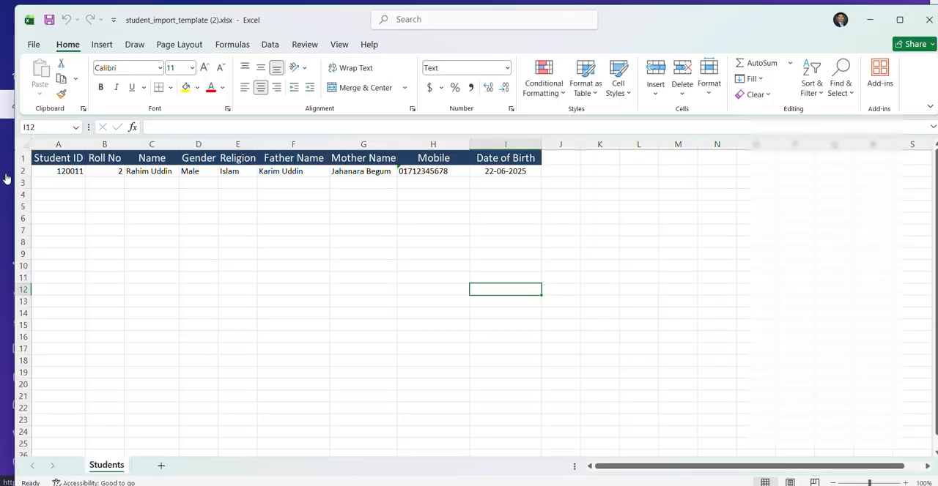
Step: Examine the template's columns from Student ID and Name through Gender, Religion, parent names and Mobile to Date of Birth
left_click(47, 171)
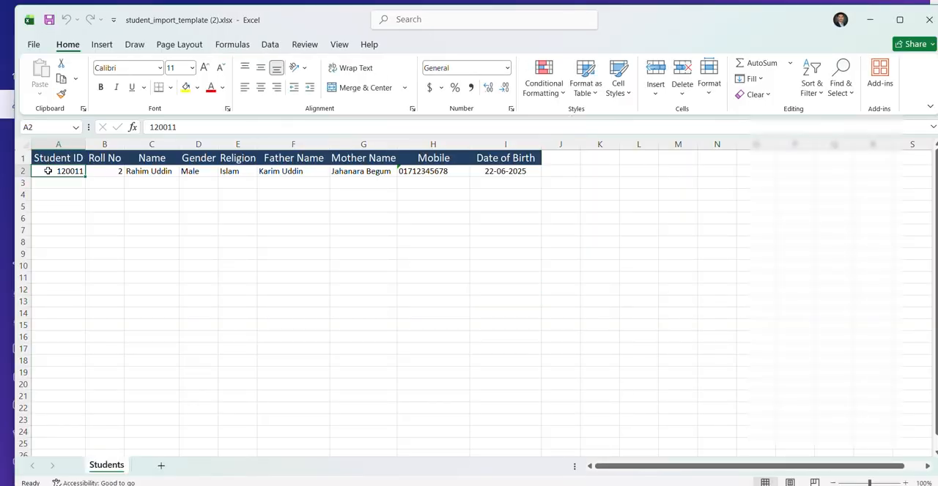
left_click(164, 159)
left_click(188, 158)
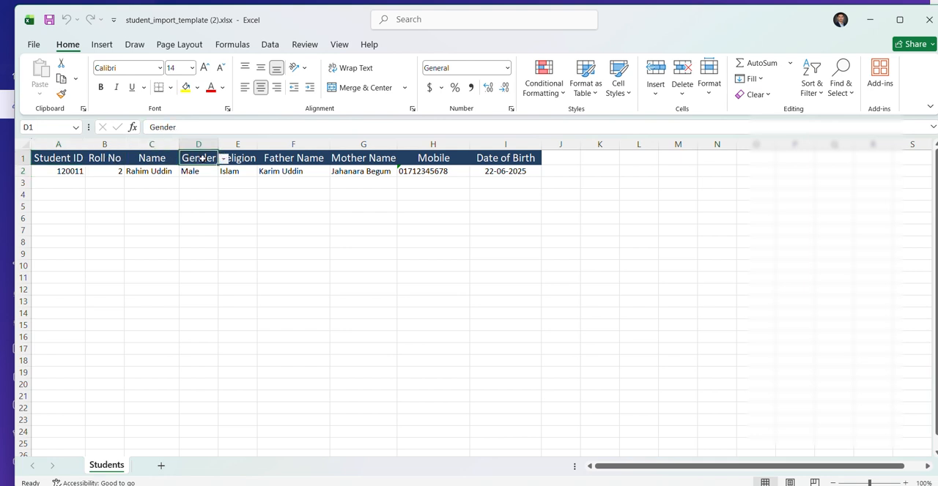
left_click(249, 159)
left_click(287, 158)
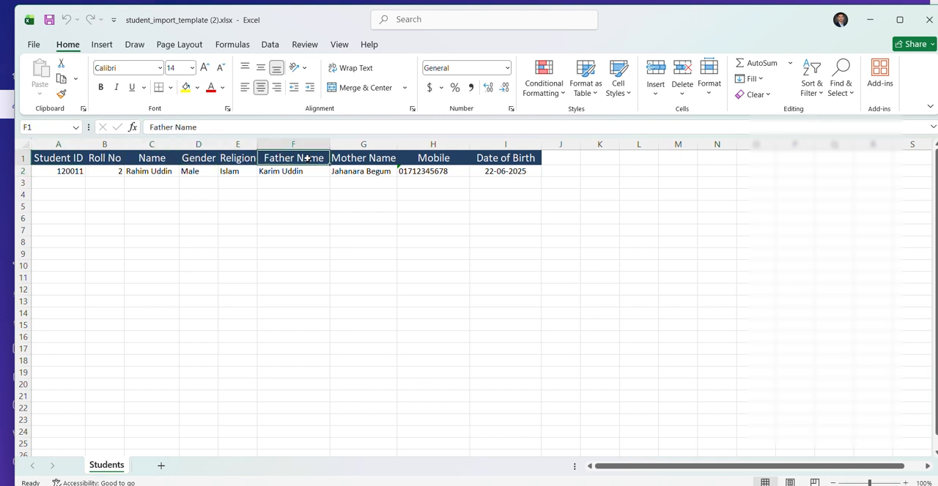
left_click(362, 157)
left_click(424, 159)
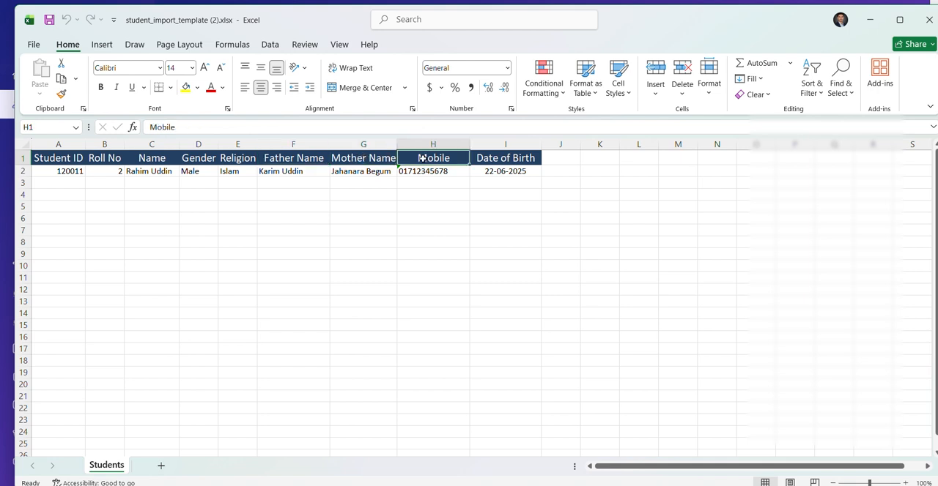
left_click(508, 158)
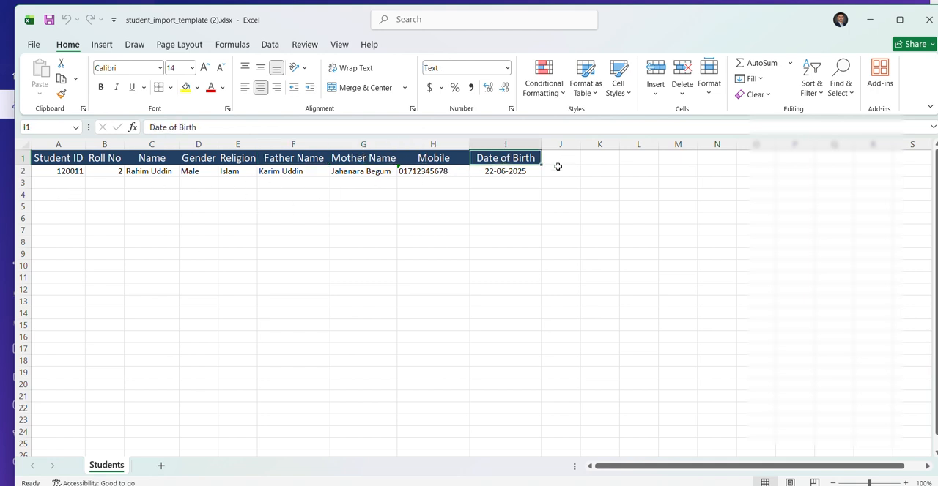
Step: Replace the sample student's Father Name, Mother Name and Date of Birth entries with None in row 2
left_click(290, 170)
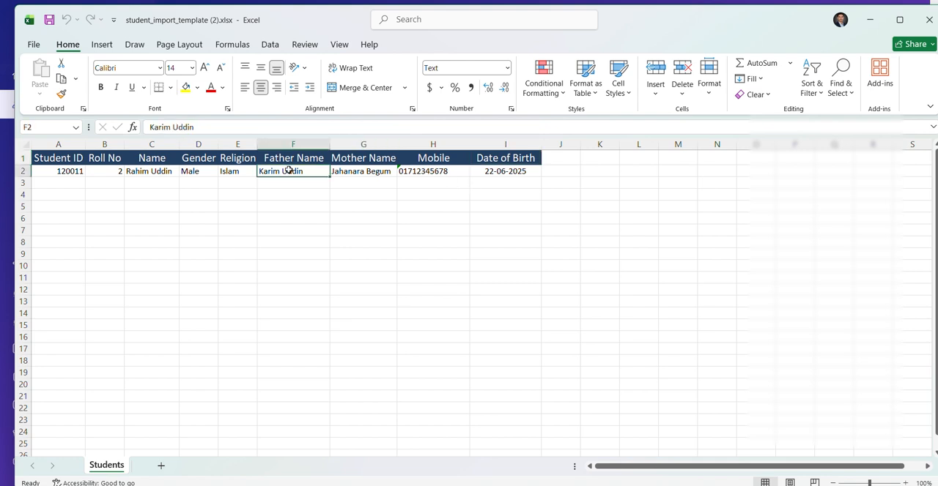
type("No")
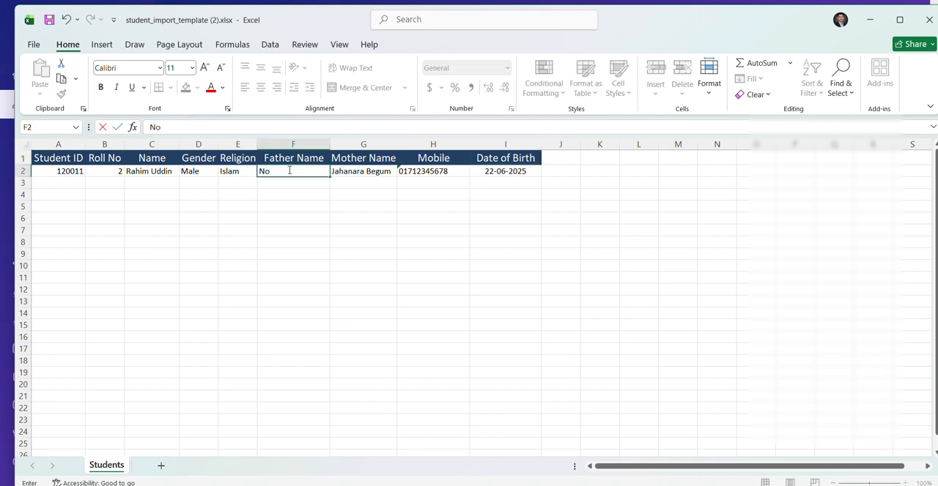
type("ne")
left_click(366, 171)
type("Noe")
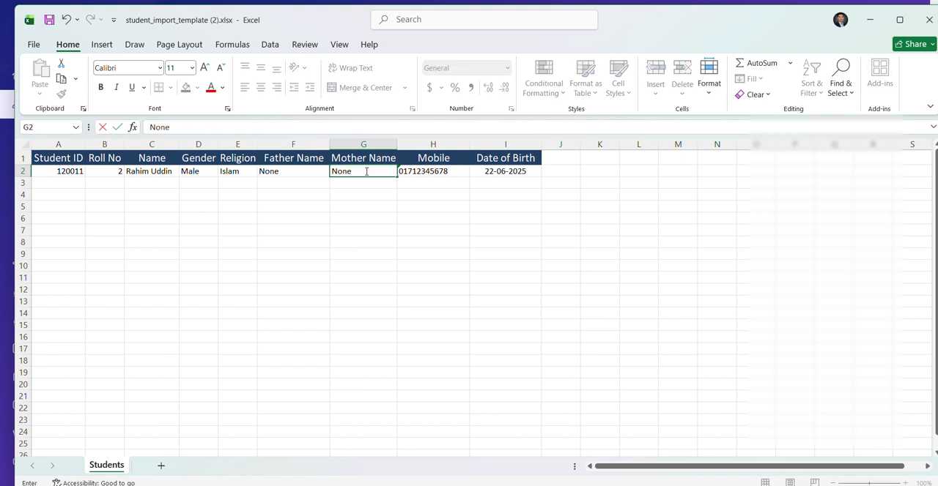
left_click(516, 171)
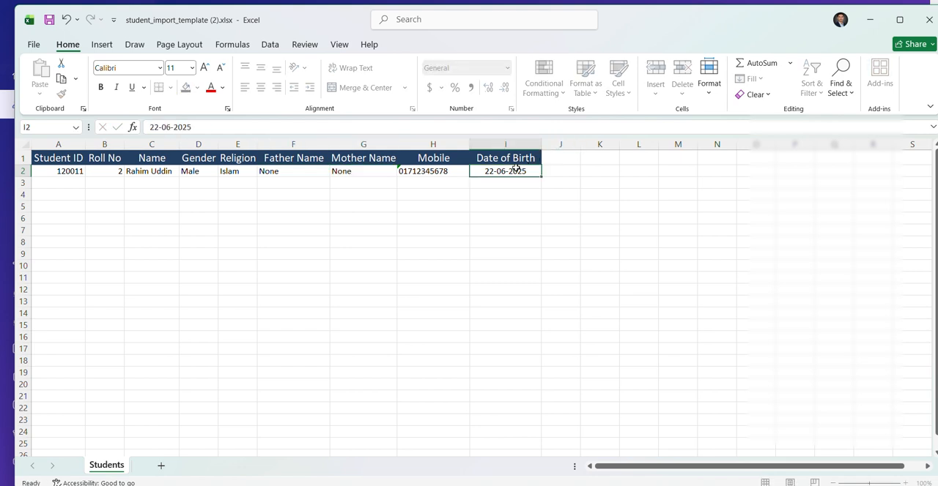
type("No")
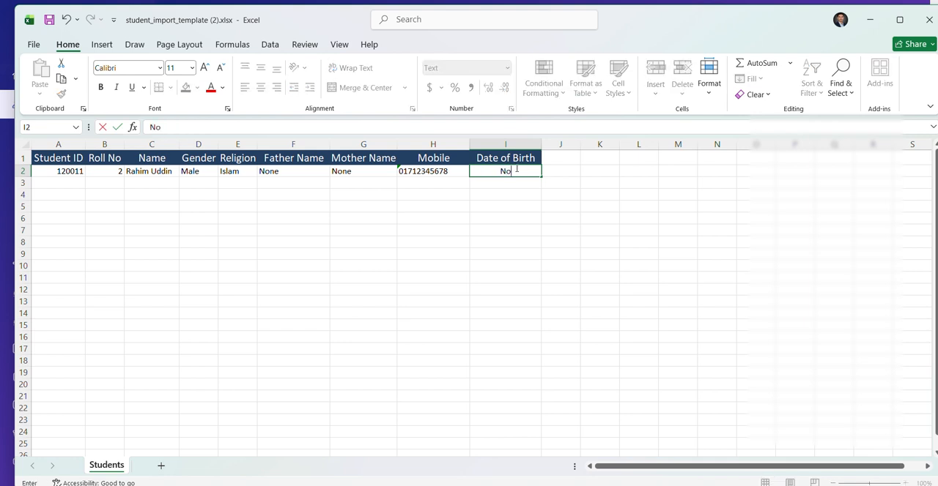
type("ne")
Step: Fill the Father Name value None down from F2 to row 20
left_click(311, 176)
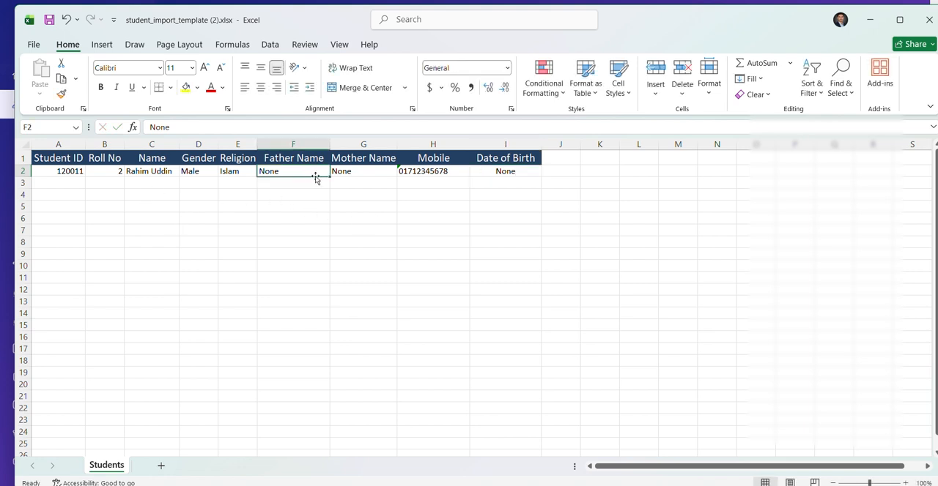
left_click_drag(331, 177, 329, 392)
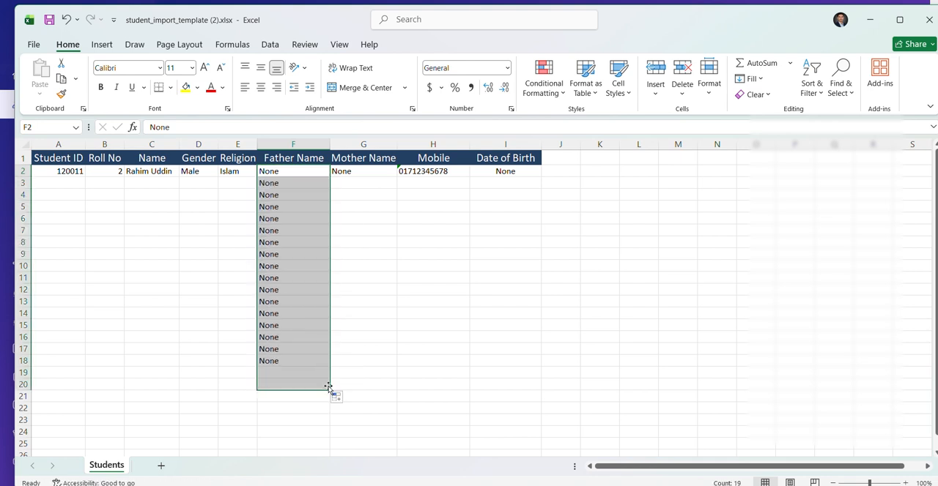
left_click(138, 241)
left_click(52, 181)
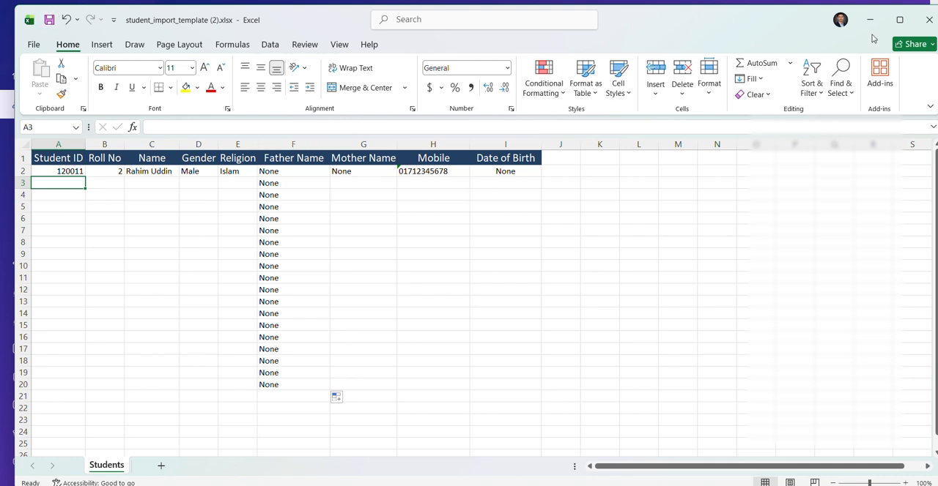
Step: Close the template workbook and upload student_import_template (2).xlsx from Downloads through the Excel Admission form
left_click(932, 19)
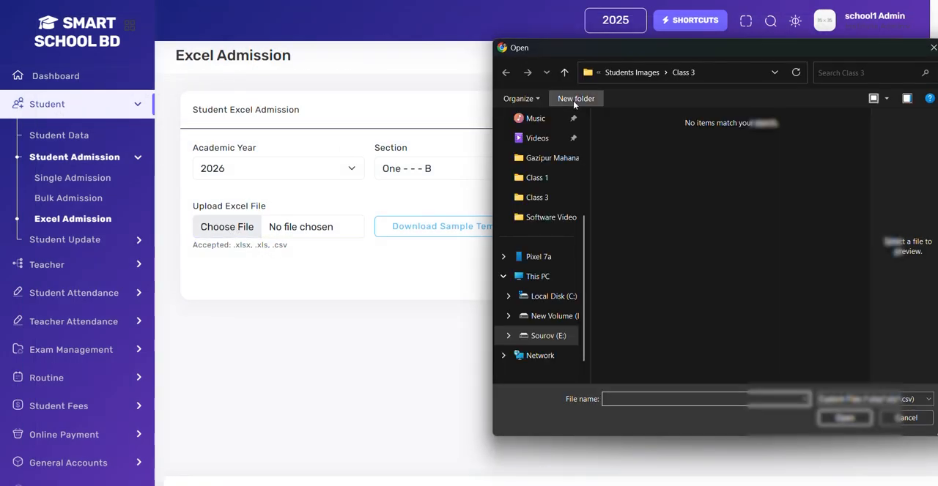
scroll(537, 229, "up", 3)
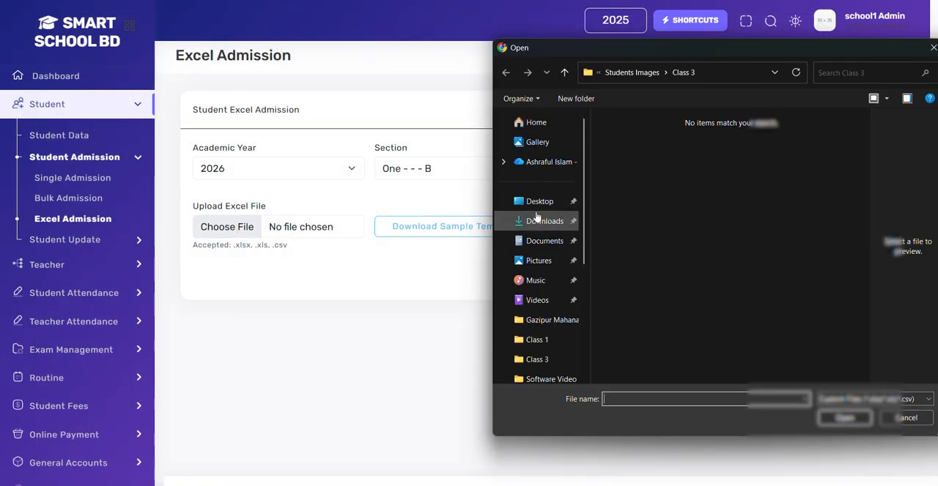
left_click(539, 219)
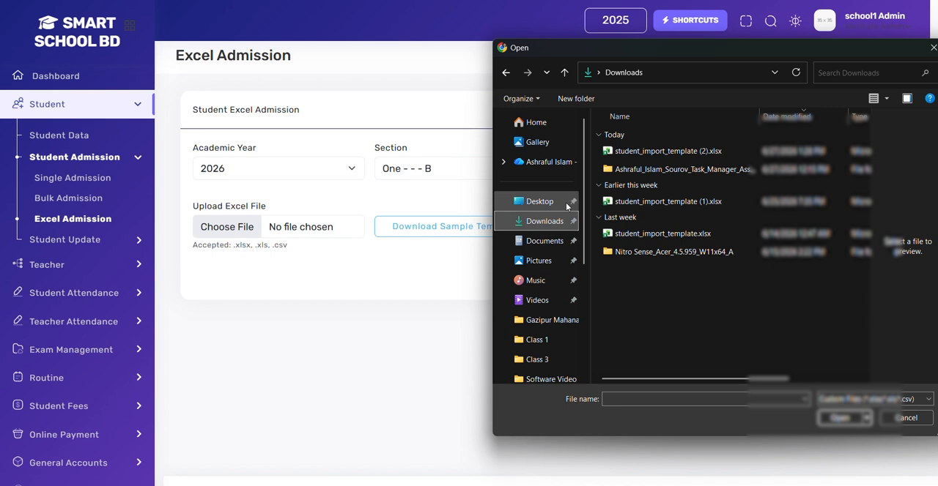
double_click(657, 155)
left_click(546, 278)
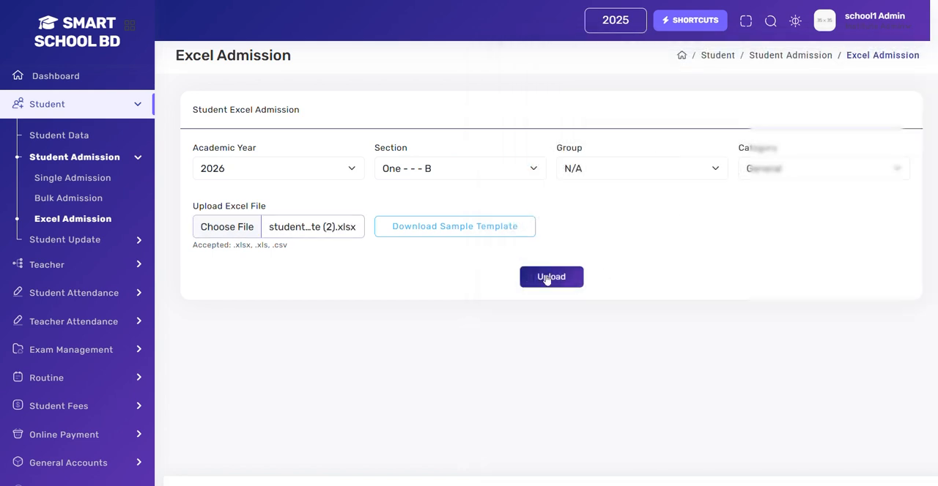
Step: Replace None in the uploaded student's Mother Name field with the suggested mother's full name
scroll(548, 278, "down", 1)
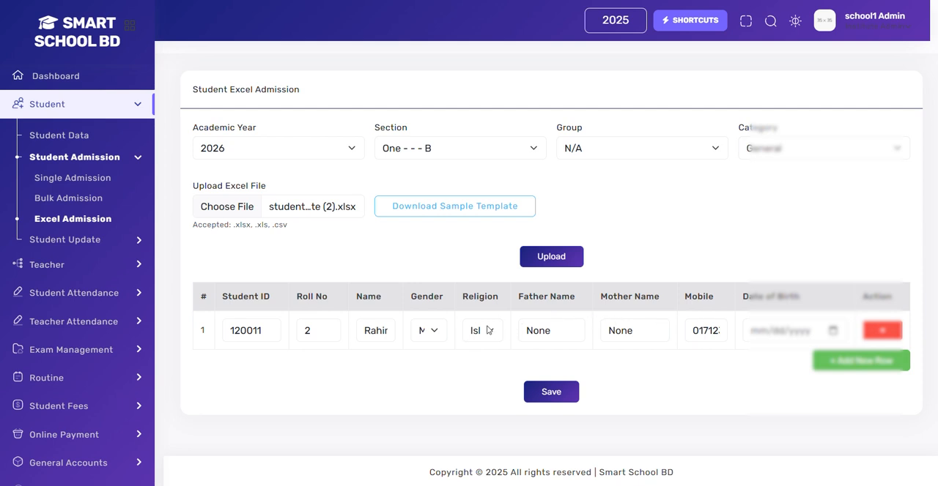
left_click(631, 333)
key("BackSpace")
key("BackSpace")
key("BackSpace")
key("BackSpace")
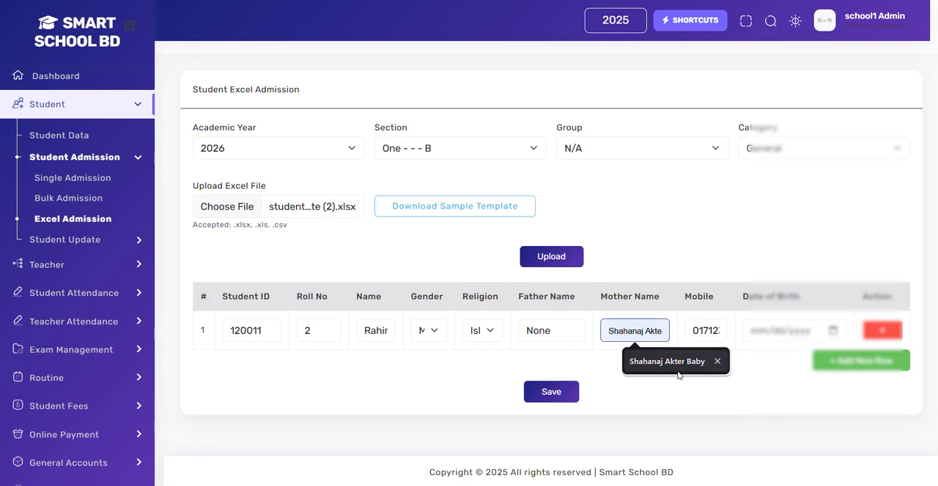
left_click(678, 374)
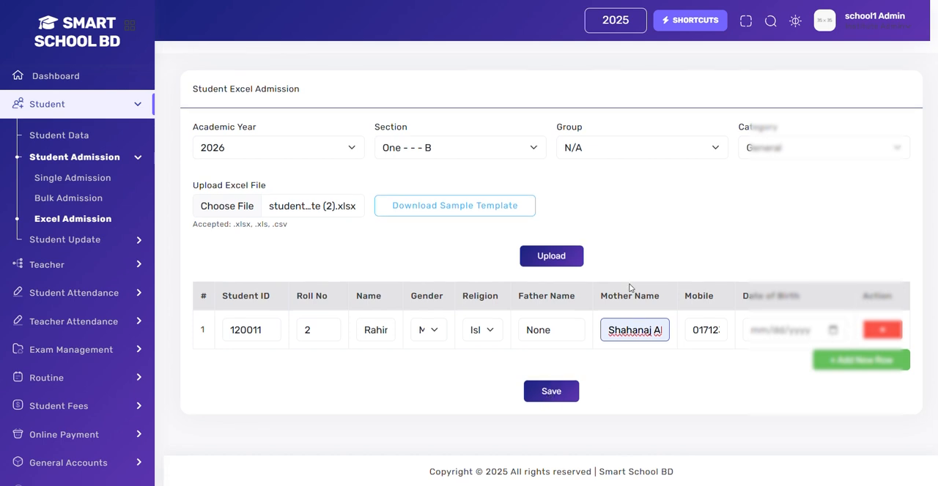
Step: Try to save the uploaded student entry and review the form's response
left_click(545, 395)
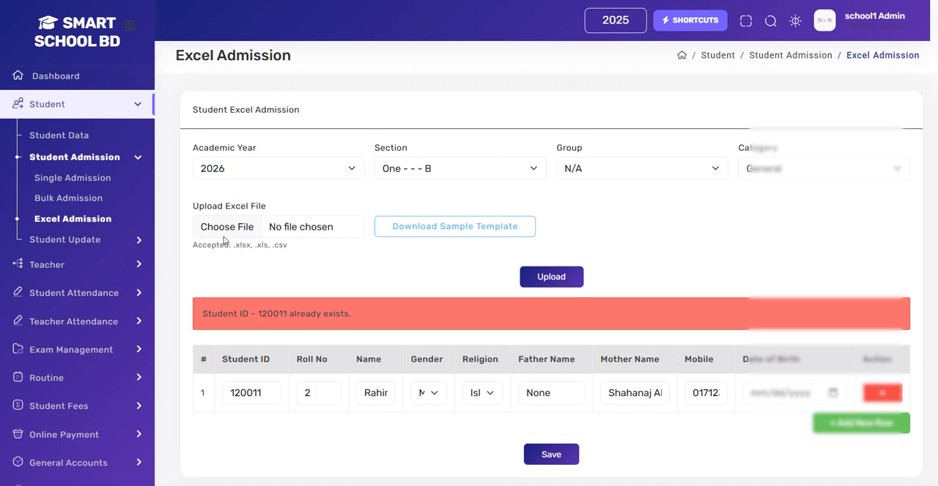
scroll(372, 268, "down", 1)
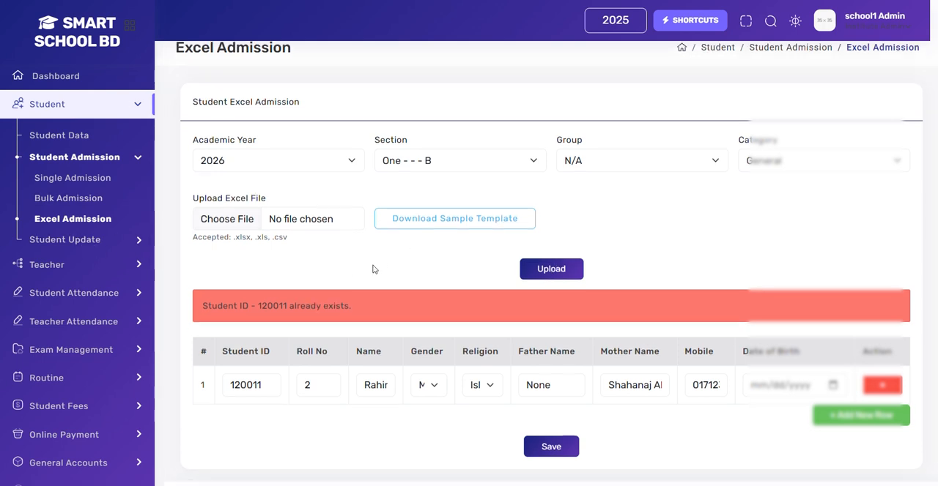
scroll(373, 269, "up", 1)
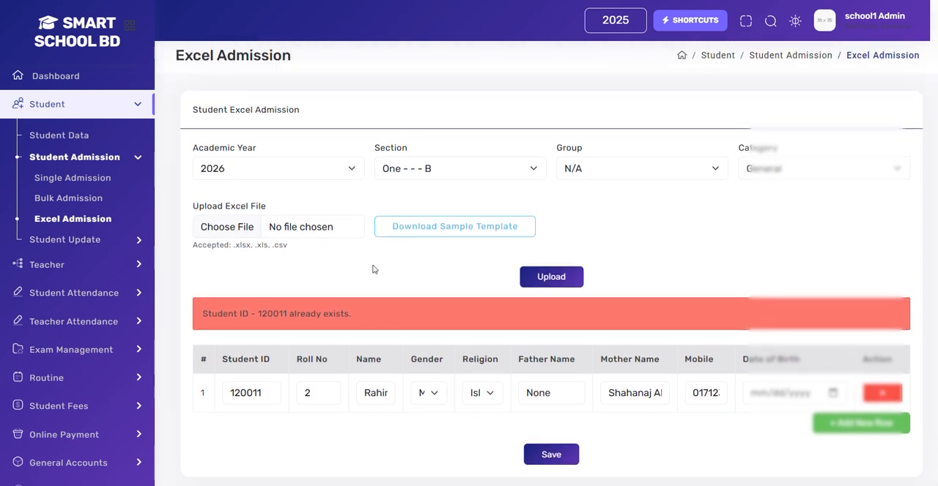